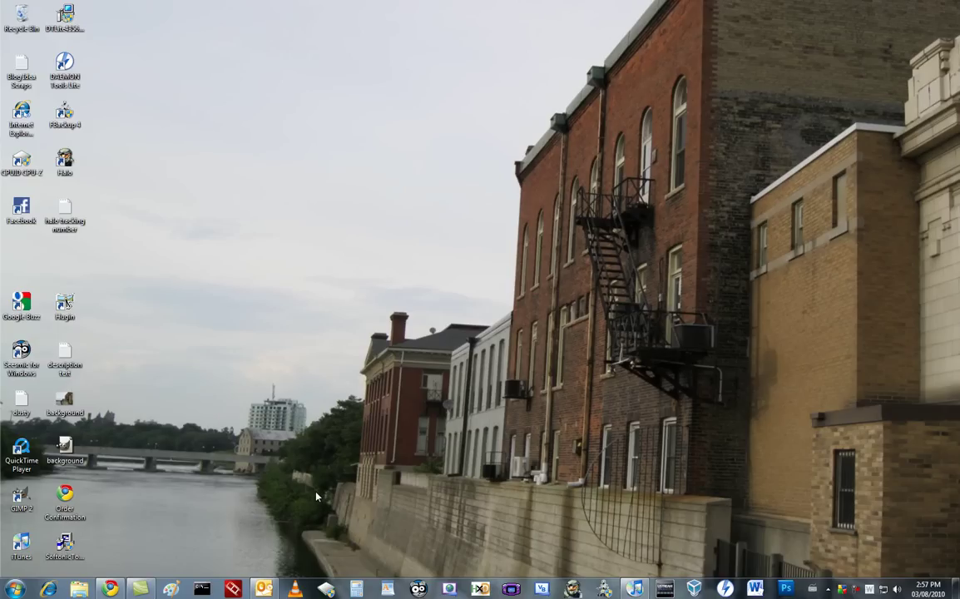
- Switch to Outlook, start a new e-mail message and delete the automatic signature from its body
{"action": "mouse_move", "coordinate": [264, 592]}
{"action": "left_click", "coordinate": [263, 589]}
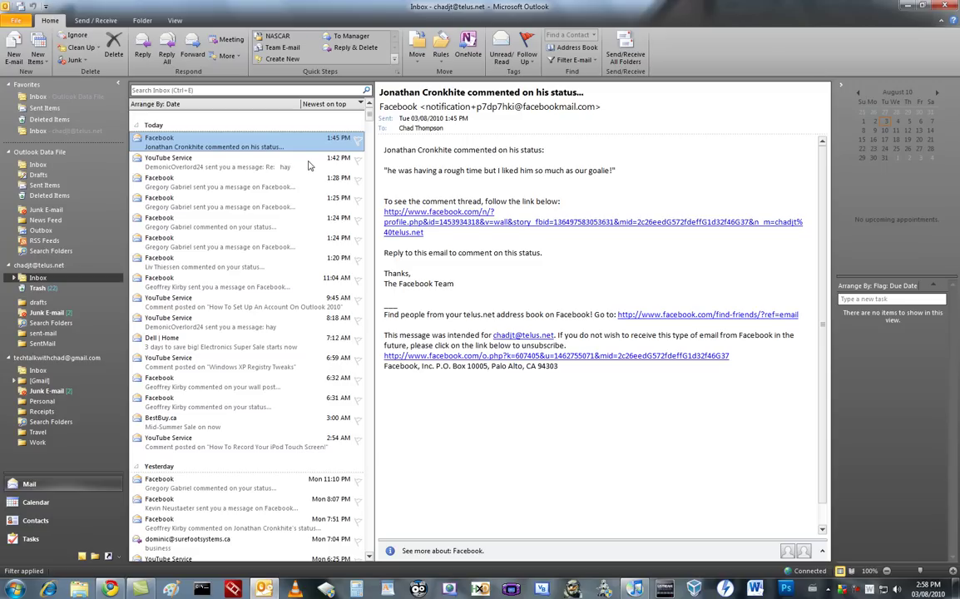
{"action": "left_click_drag", "start_coordinate": [279, 148], "coordinate": [63, 100]}
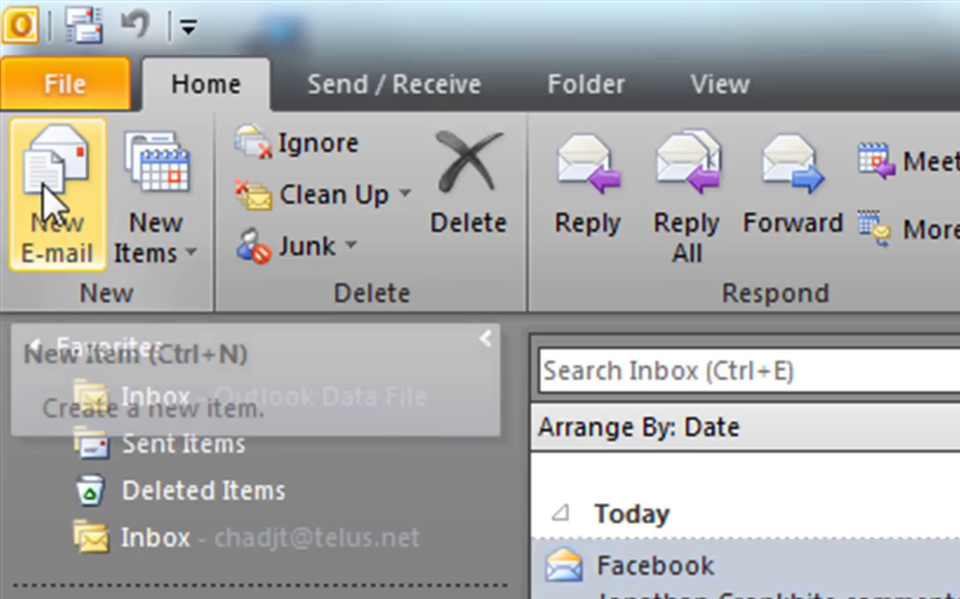
{"action": "left_click", "coordinate": [46, 198]}
{"action": "left_click_drag", "start_coordinate": [190, 241], "coordinate": [108, 183]}
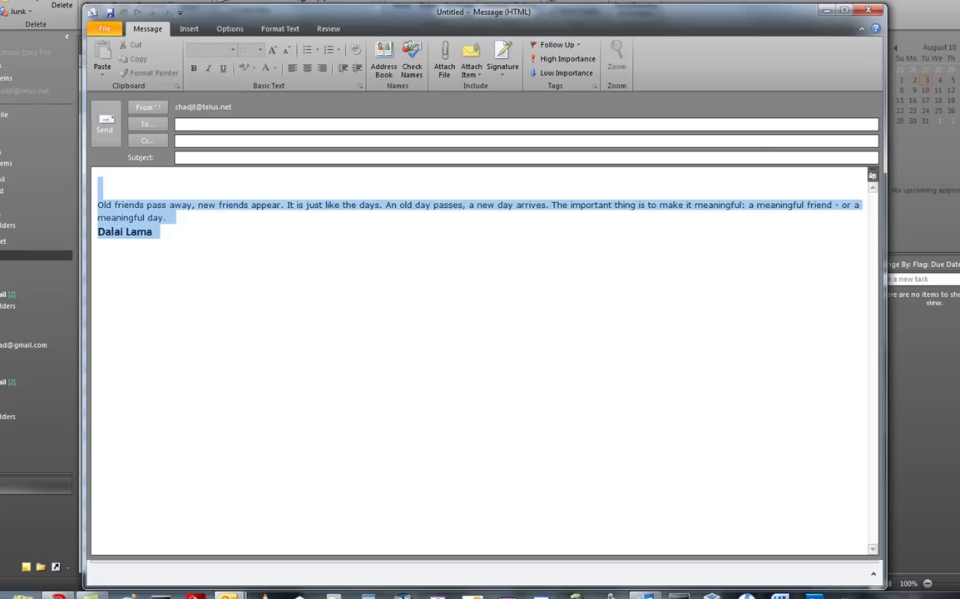
{"action": "key", "text": "Delete"}
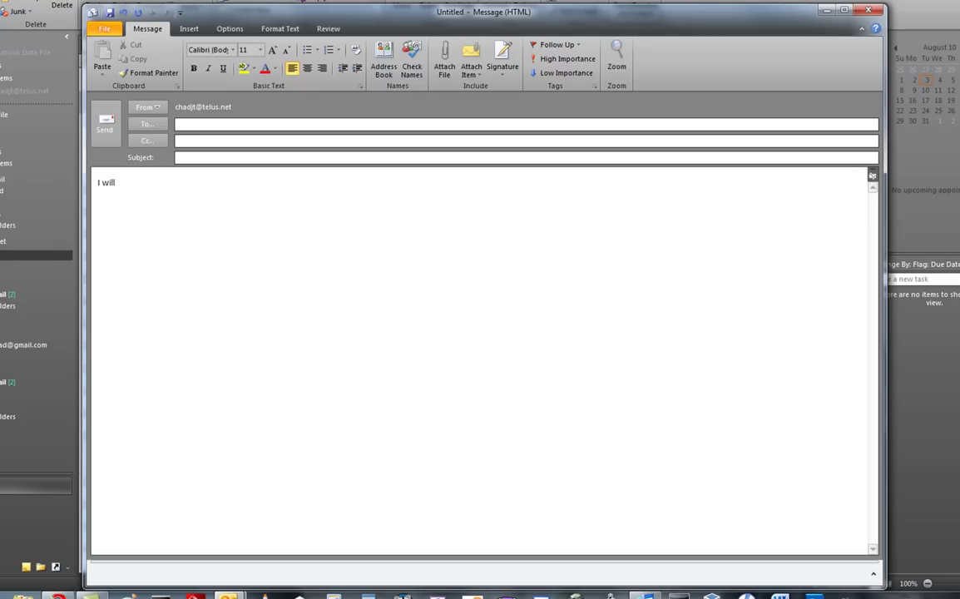
- Write the body as "I will be away from my home from the 5th to the 9th." and "Thank you for emailing me." on separate lines
{"action": "type", "text": "from my compu"}
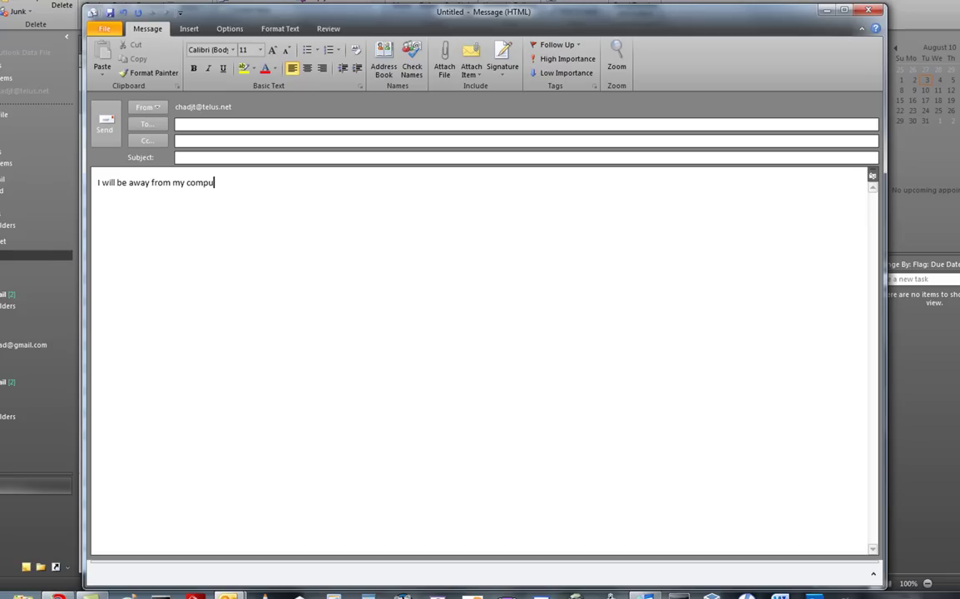
{"action": "key", "text": "BackSpace"}
{"action": "key", "text": "BackSpace"}
{"action": "key", "text": "BackSpace"}
{"action": "key", "text": "BackSpace"}
{"action": "key", "text": "BackSpace"}
{"action": "key", "text": "BackSpace"}
{"action": "key", "text": "BackSpace"}
{"action": "key", "text": "BackSpace"}
{"action": "type", "text": "home from the 5th to the 9"}
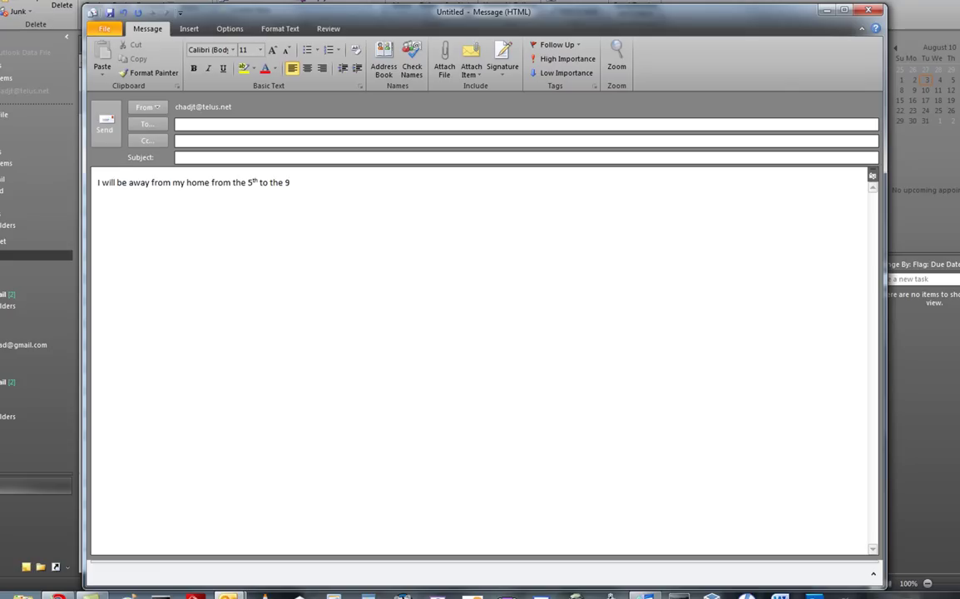
{"action": "type", "text": "th. "}
{"action": "type", "text": "Thank you for emailing me."}
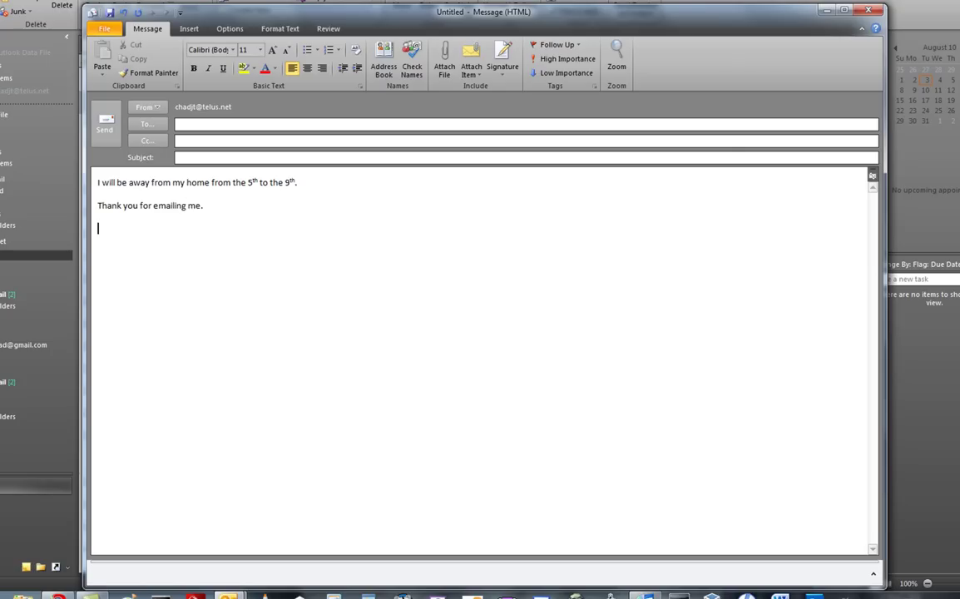
- Sign off below the text with the sender's first name, directly preceded by a plain hyphen instead of a list bullet
{"action": "type", "text": "Chad"}
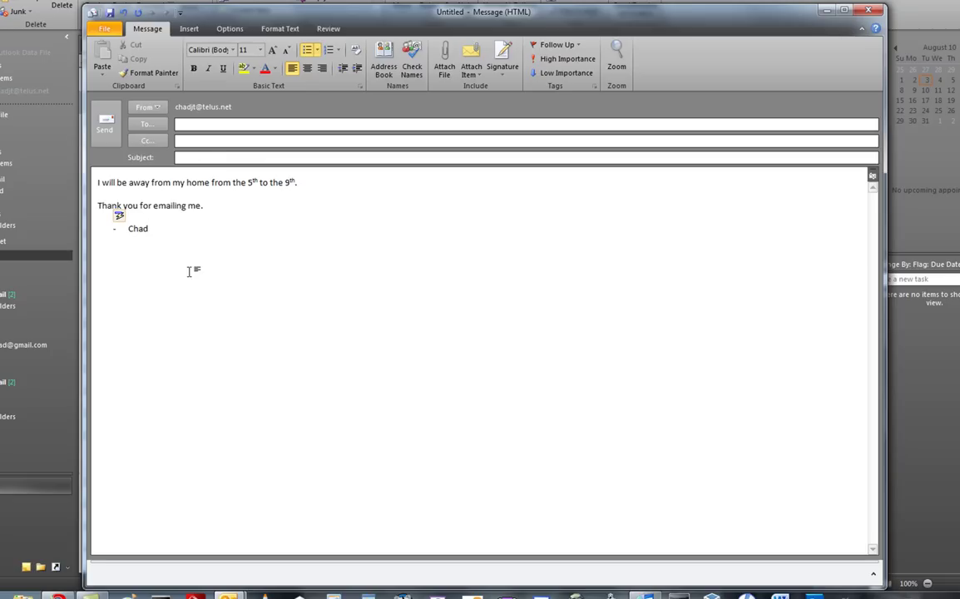
{"action": "left_click", "coordinate": [129, 233]}
{"action": "key", "text": "BackSpace"}
{"action": "type", "text": "_"}
{"action": "key", "text": "BackSpace"}
{"action": "type", "text": "-"}
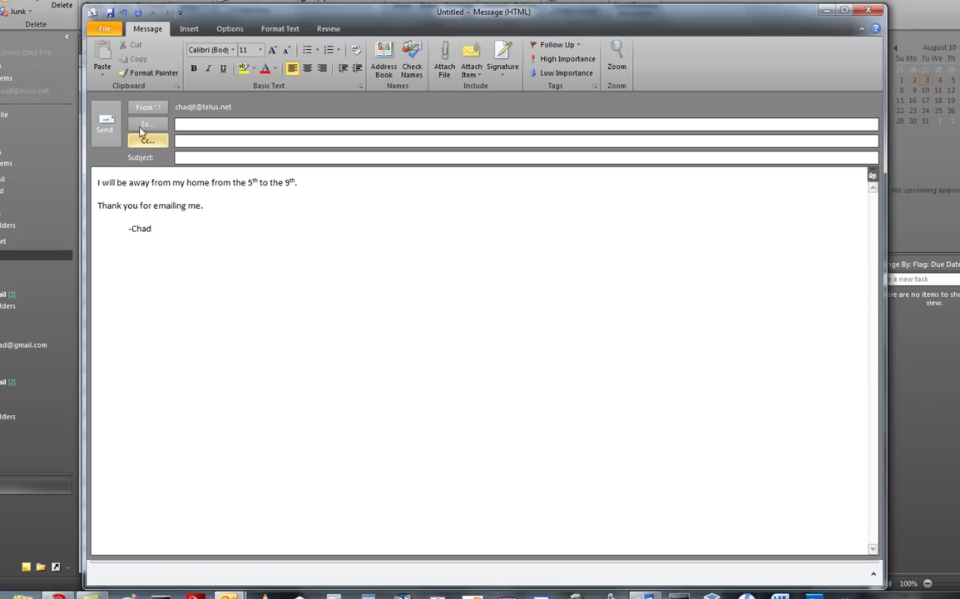
- Start saving the message as a file, creating and opening a new folder named Templates in the Documents library
{"action": "left_click", "coordinate": [104, 28]}
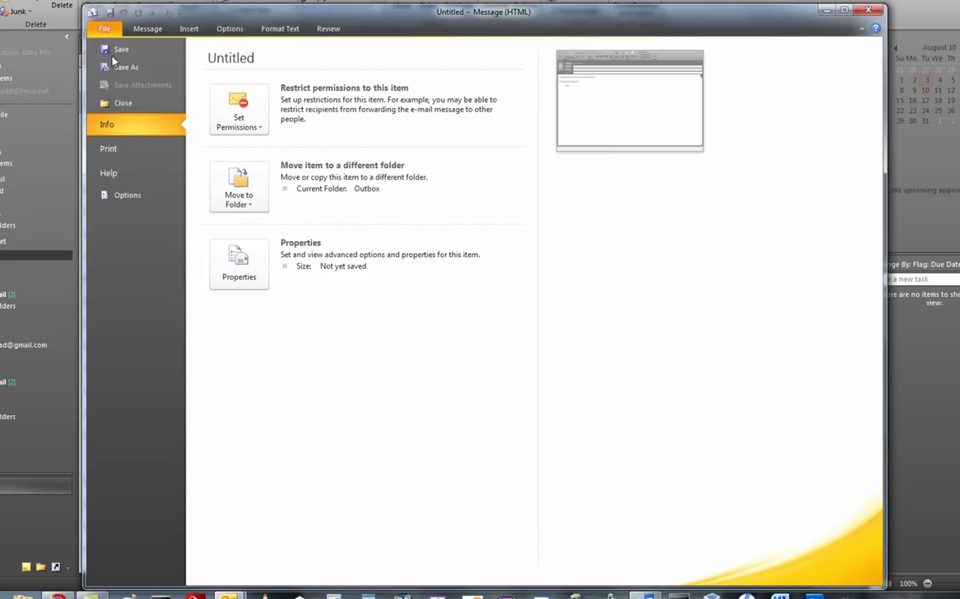
{"action": "left_click", "coordinate": [127, 67]}
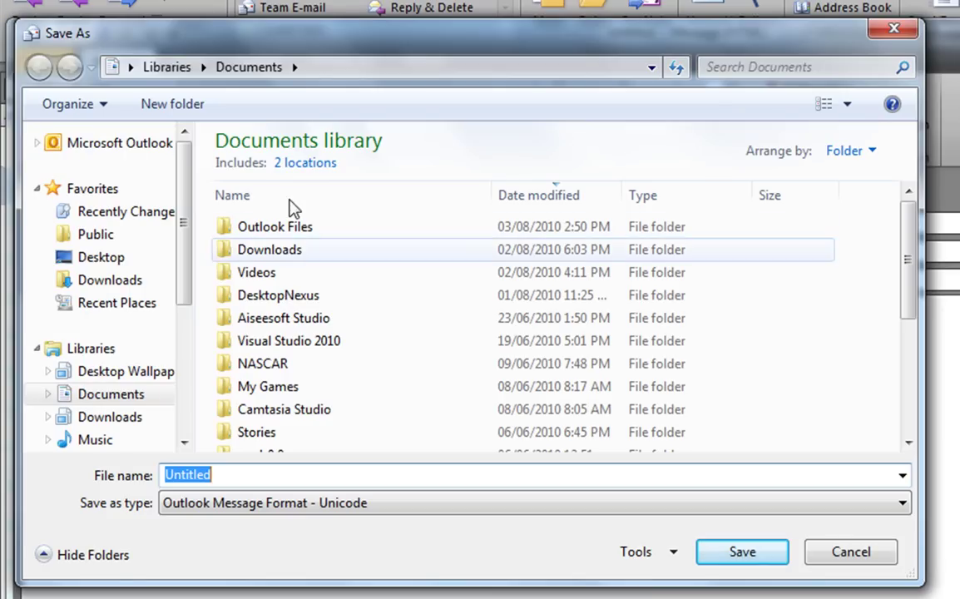
{"action": "left_click", "coordinate": [293, 50]}
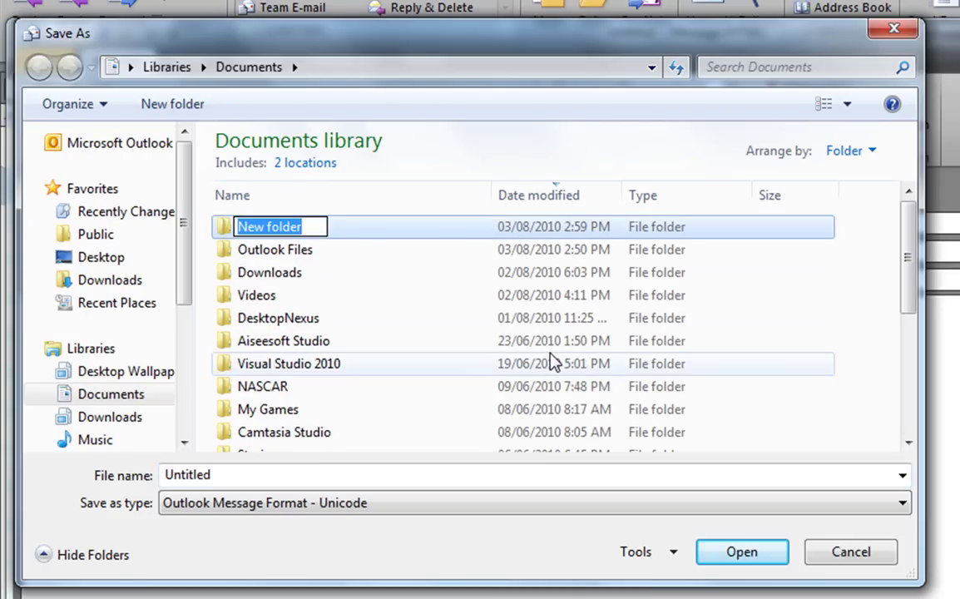
{"action": "type", "text": "Templates"}
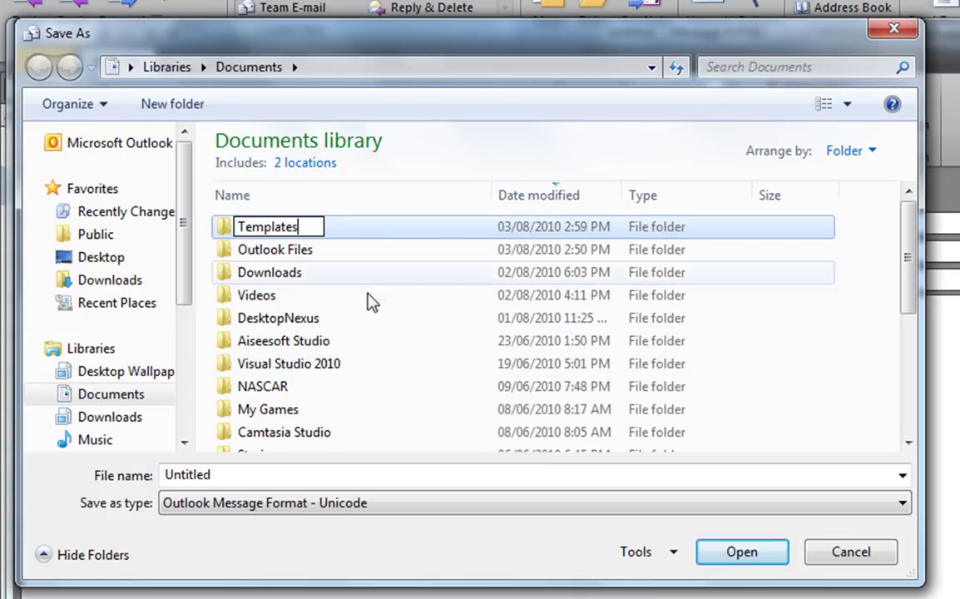
{"action": "left_click", "coordinate": [372, 301]}
{"action": "double_click", "coordinate": [293, 229]}
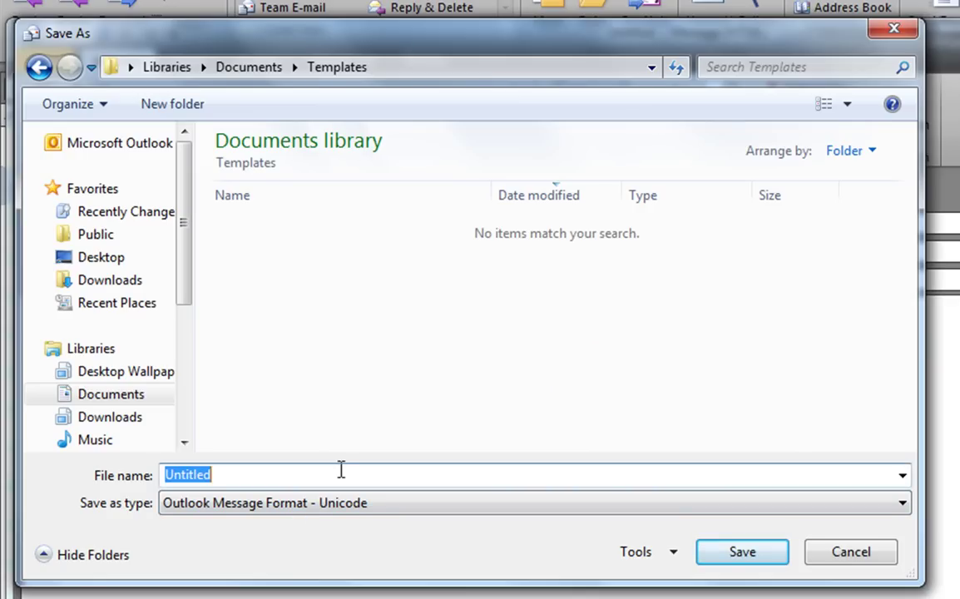
- Save the message as an Outlook Template named "August template" in the Documents library's Templates folder, and close the message
{"action": "type", "text": "August "}
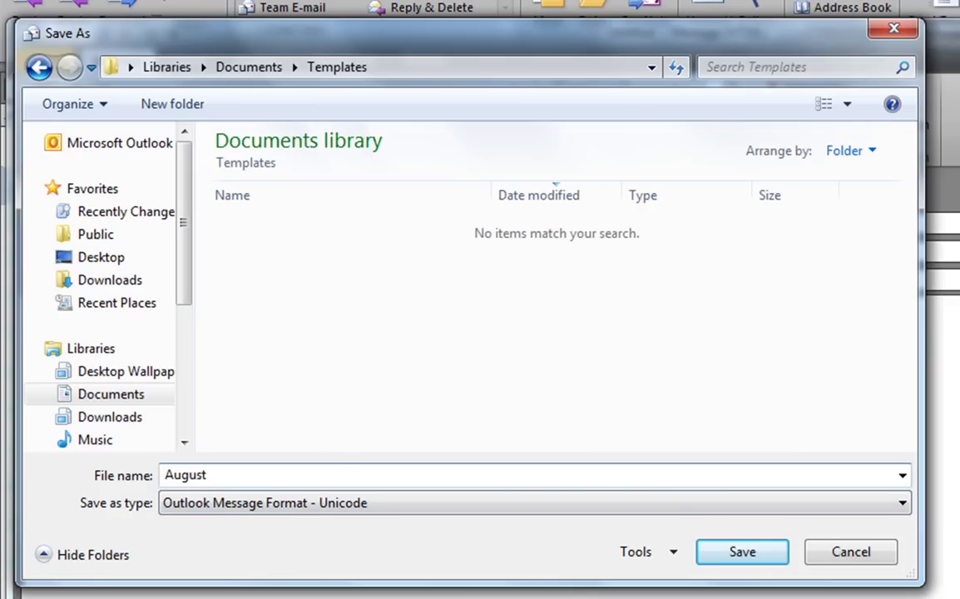
{"action": "type", "text": "template"}
{"action": "left_click", "coordinate": [287, 502]}
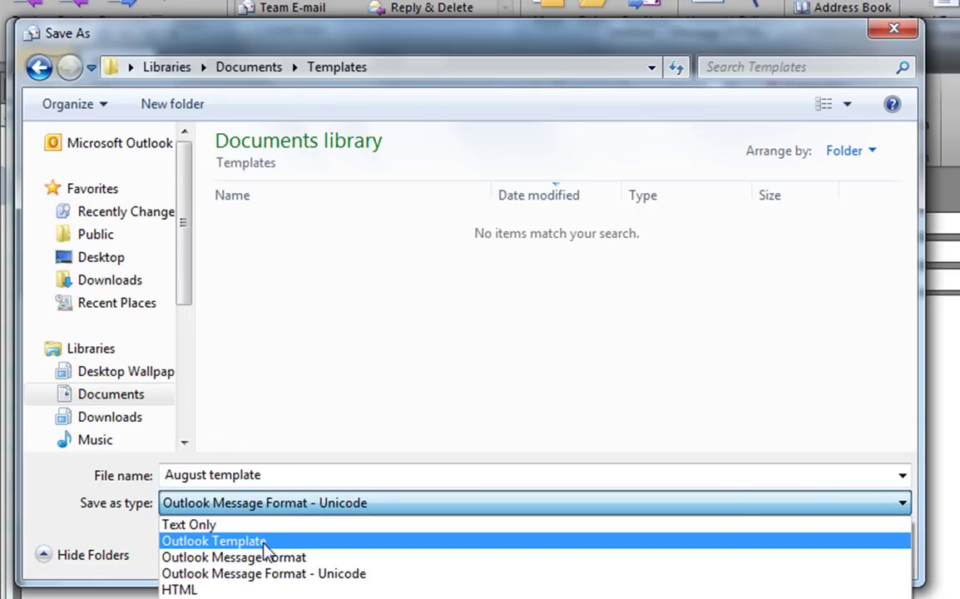
{"action": "left_click", "coordinate": [264, 551]}
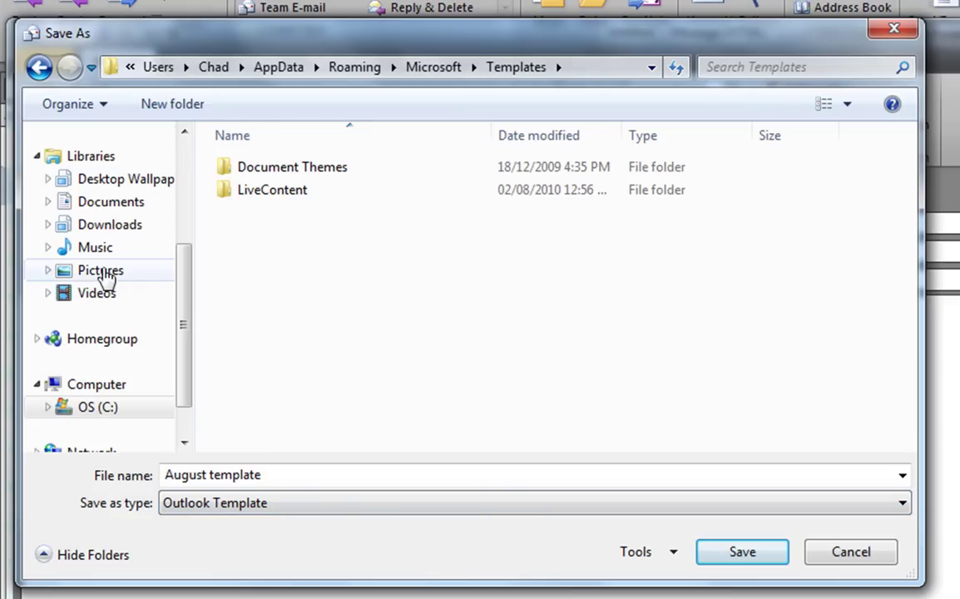
{"action": "left_click", "coordinate": [111, 201]}
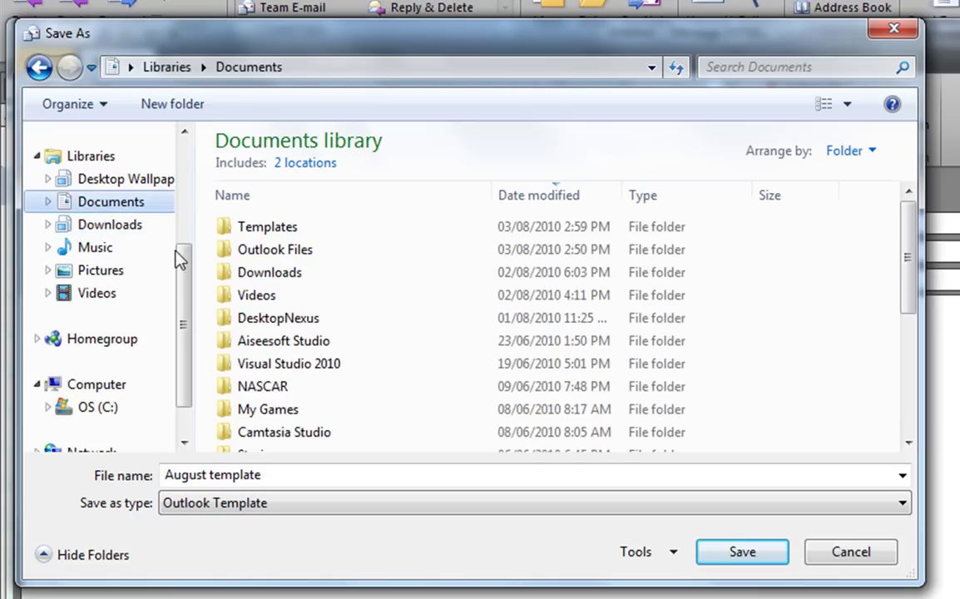
{"action": "double_click", "coordinate": [277, 225]}
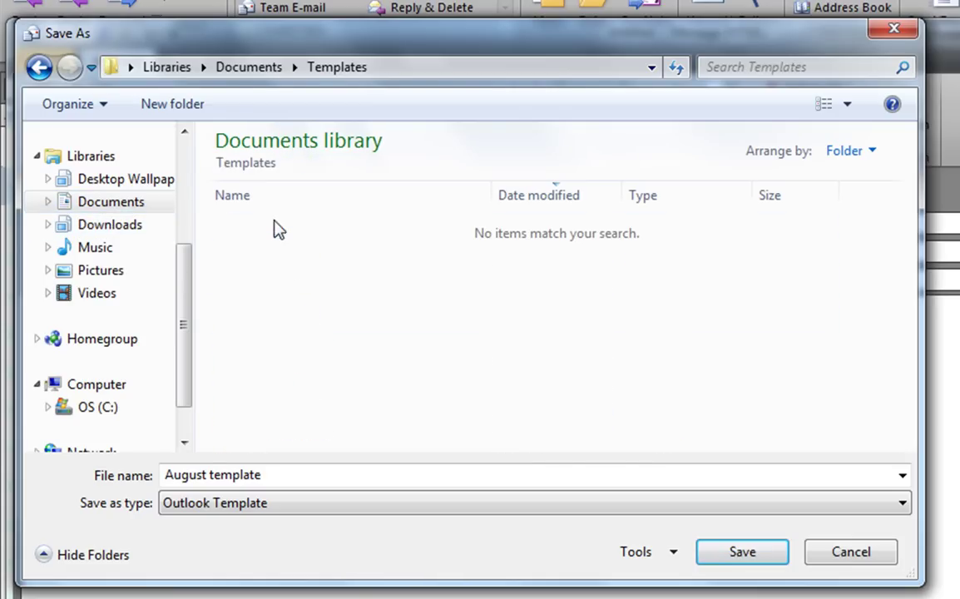
{"action": "left_click", "coordinate": [752, 558]}
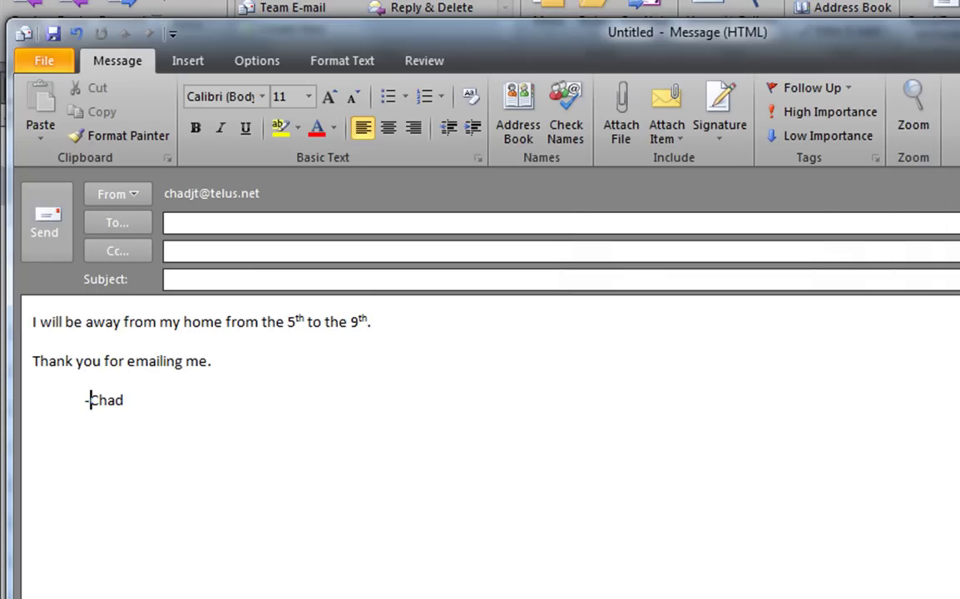
{"action": "key", "text": "alt+F4"}
{"action": "left_click", "coordinate": [672, 535]}
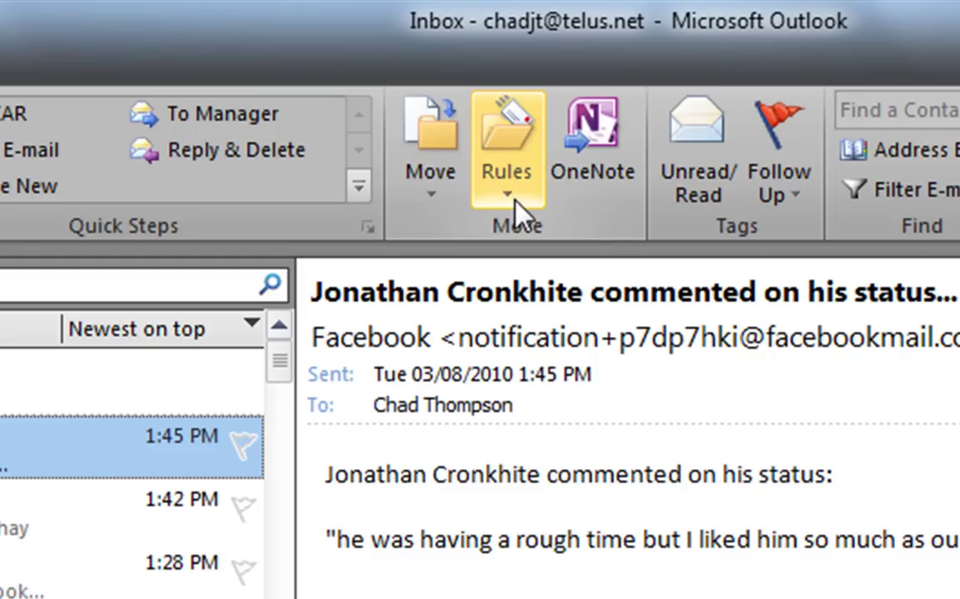
- Create a new mail rule from the blank rule that applies to received messages
{"action": "left_click", "coordinate": [514, 199]}
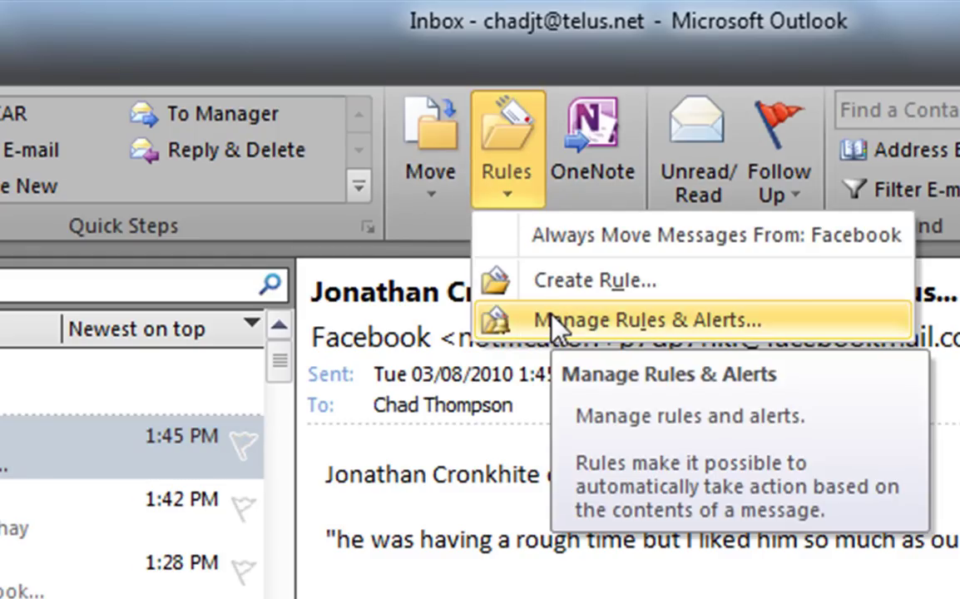
{"action": "left_click", "coordinate": [558, 326]}
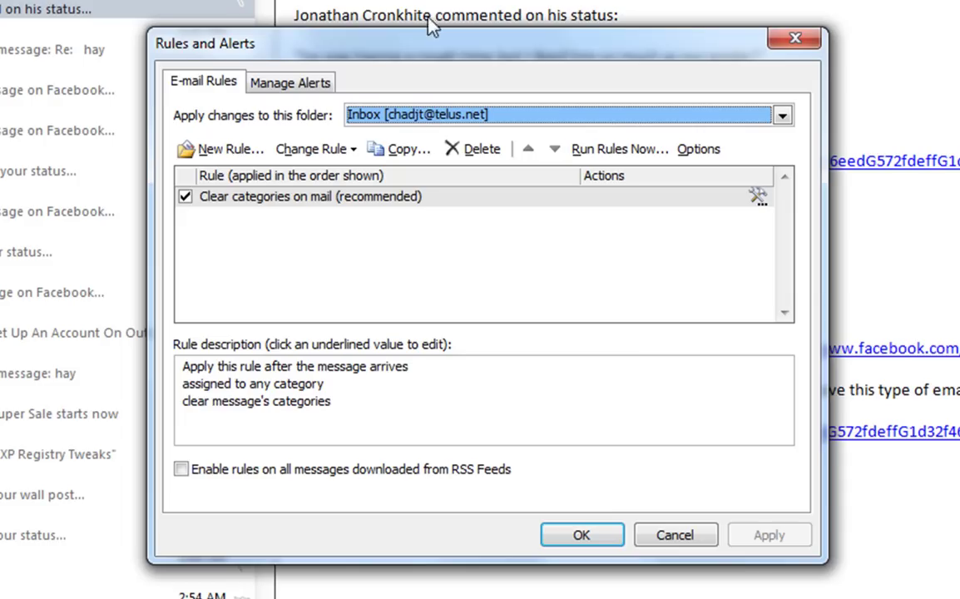
{"action": "left_click", "coordinate": [308, 196]}
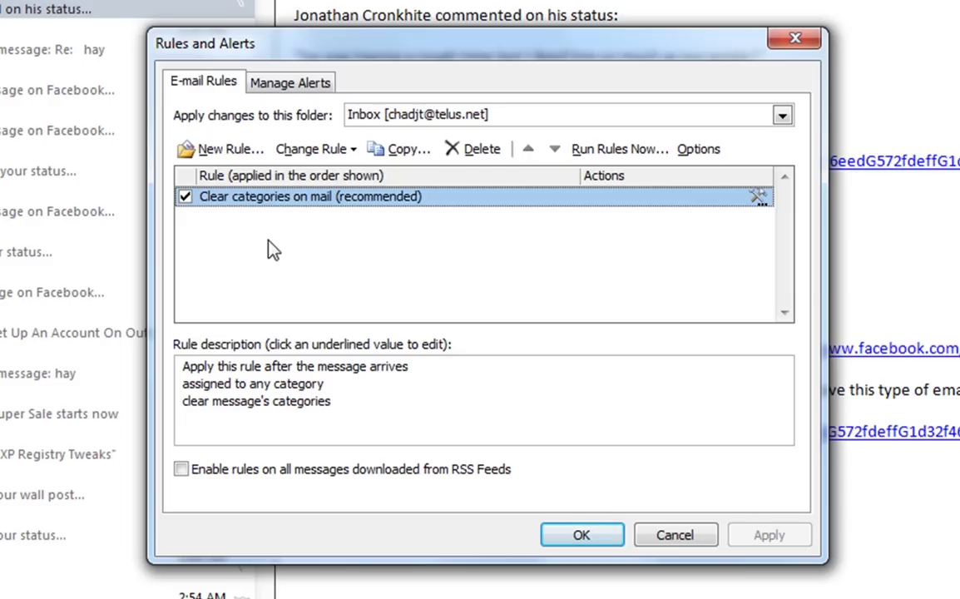
{"action": "left_click", "coordinate": [222, 151]}
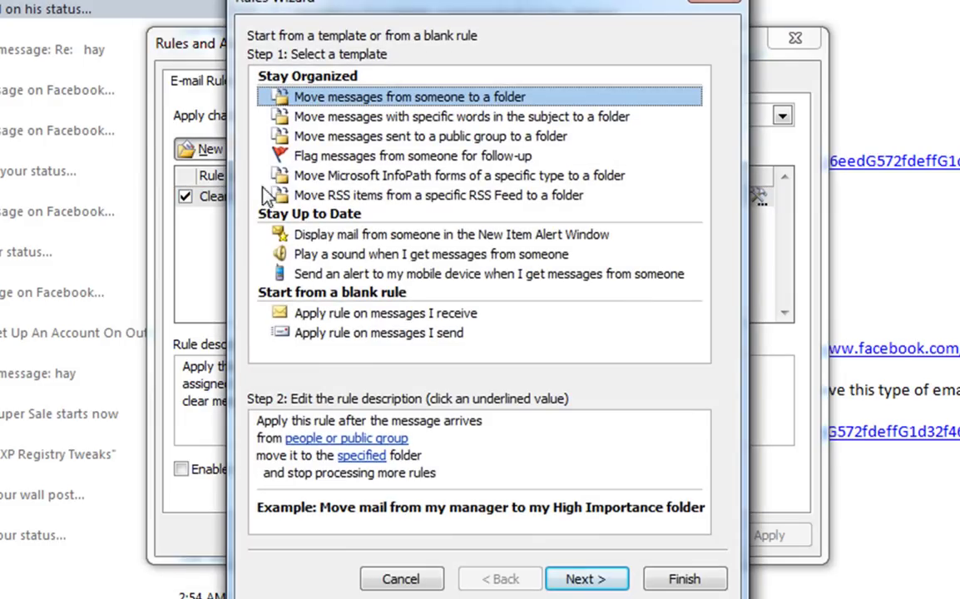
{"action": "left_click", "coordinate": [306, 314]}
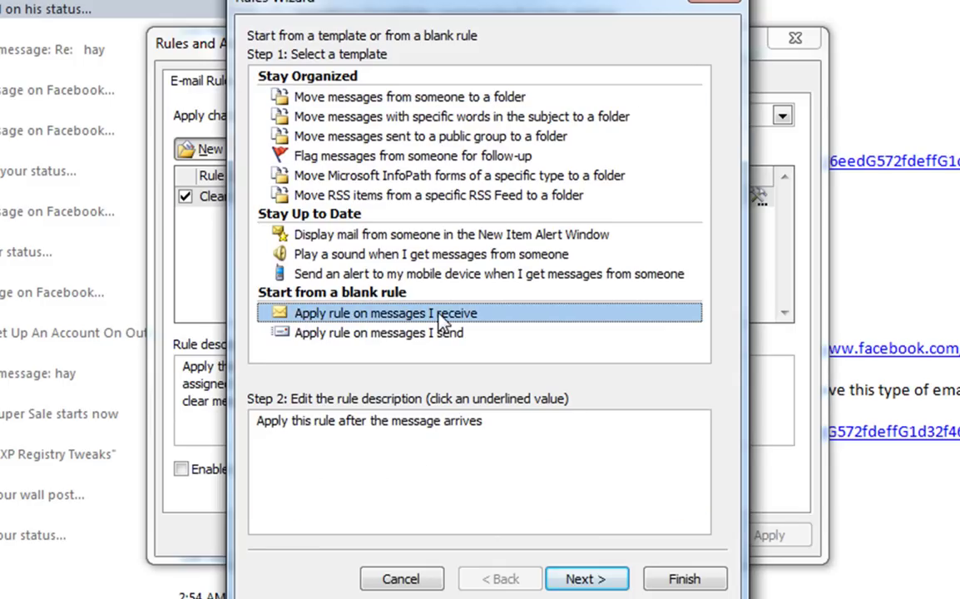
{"action": "left_click", "coordinate": [585, 580]}
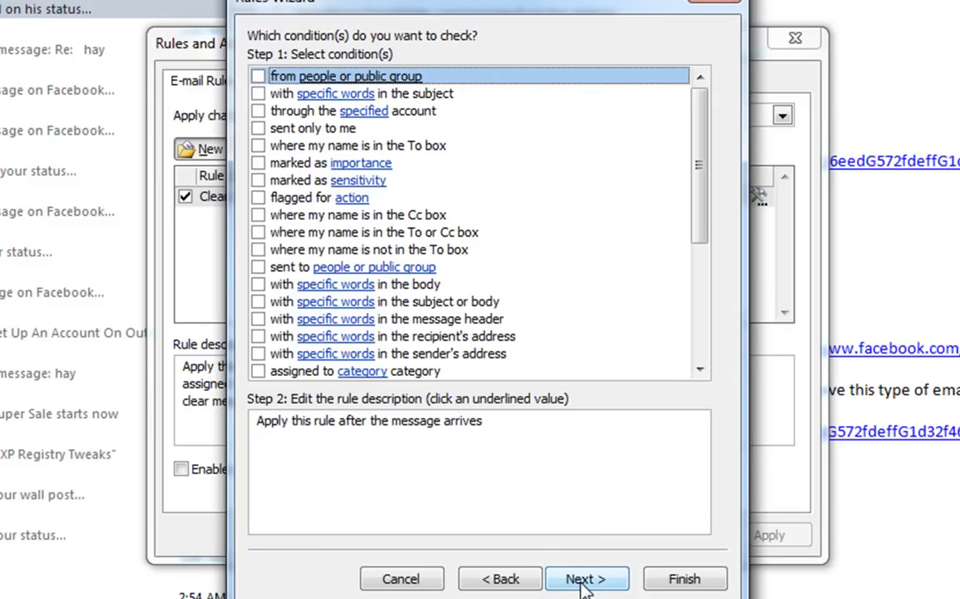
- Give the rule the condition "sent only to me" and the action "reply using a specific template"
{"action": "left_click", "coordinate": [258, 129]}
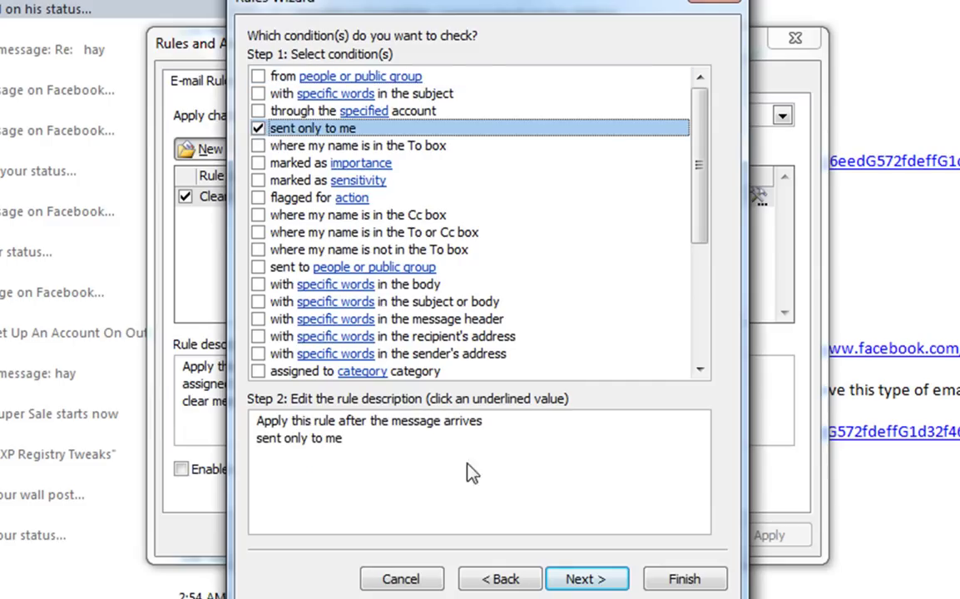
{"action": "left_click", "coordinate": [589, 580]}
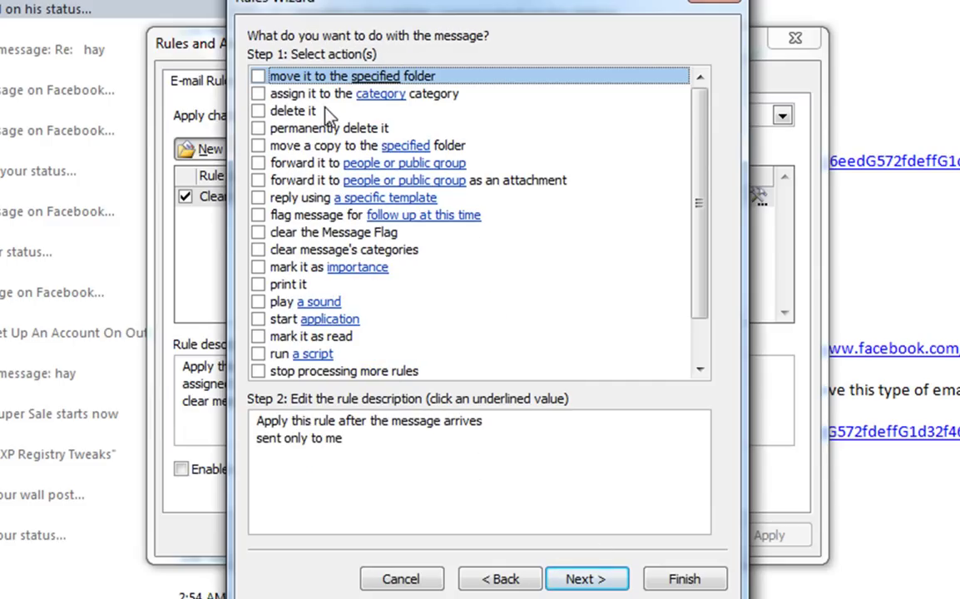
{"action": "left_click", "coordinate": [258, 198]}
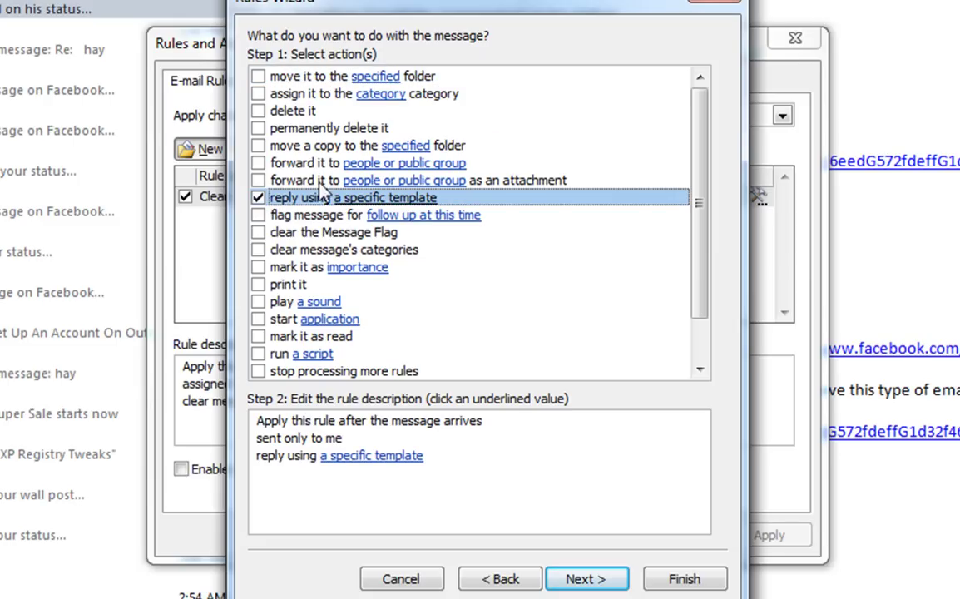
- Start choosing the rule's reply template from User Templates in File System, entering "August template" as the file name
{"action": "left_click", "coordinate": [363, 459]}
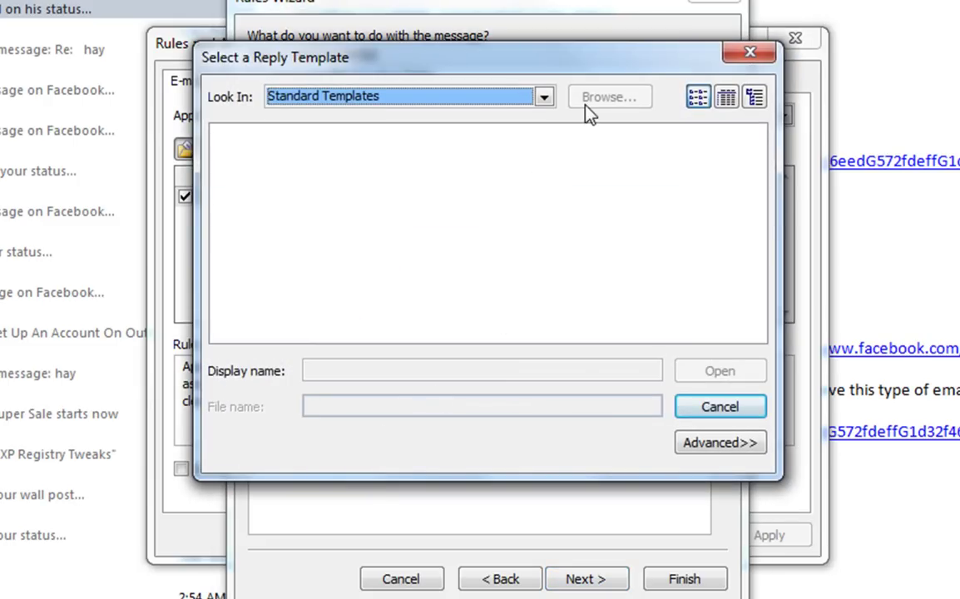
{"action": "left_click", "coordinate": [544, 98]}
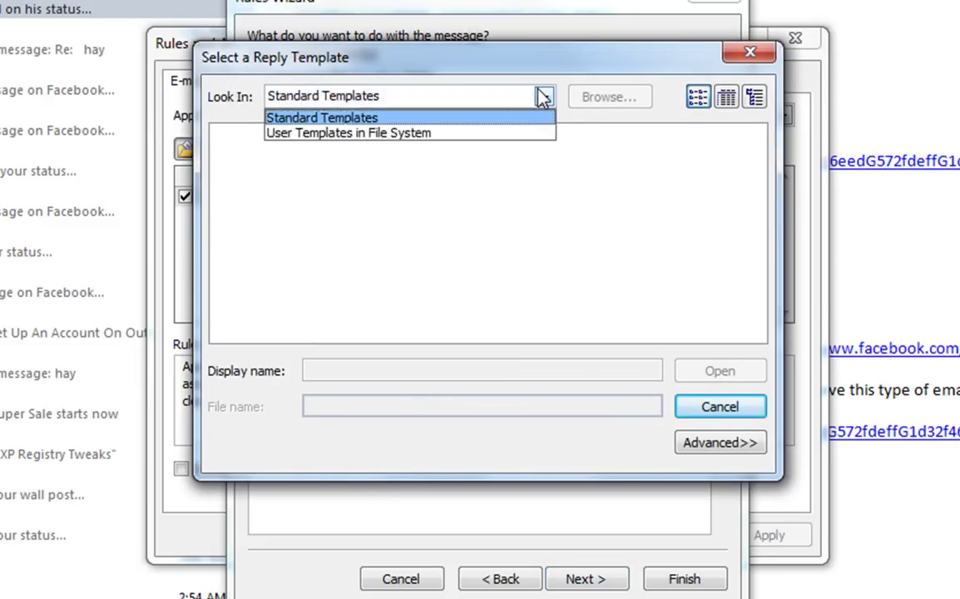
{"action": "left_click", "coordinate": [509, 132]}
{"action": "left_click_drag", "start_coordinate": [580, 132], "coordinate": [302, 138]}
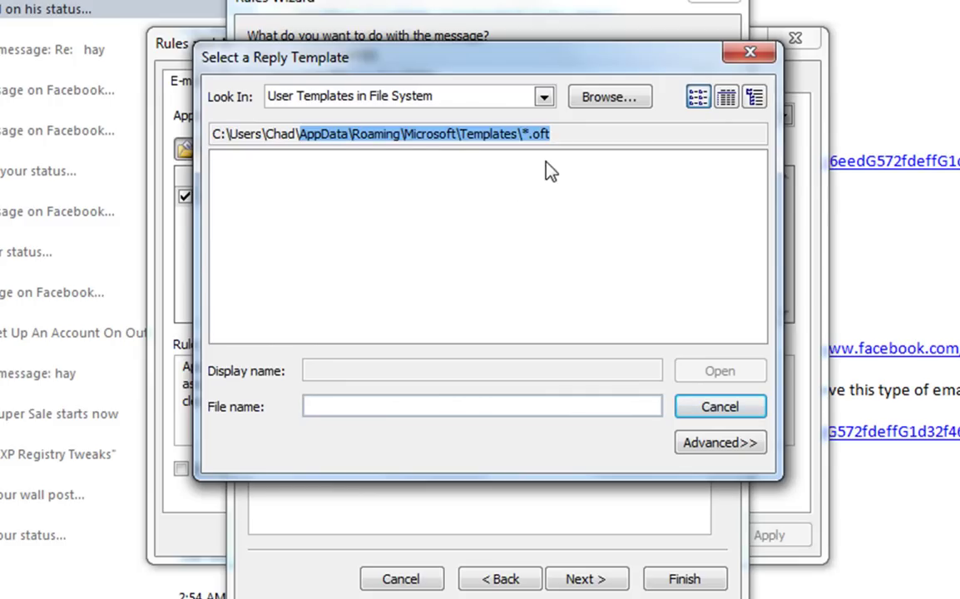
{"action": "left_click", "coordinate": [468, 406]}
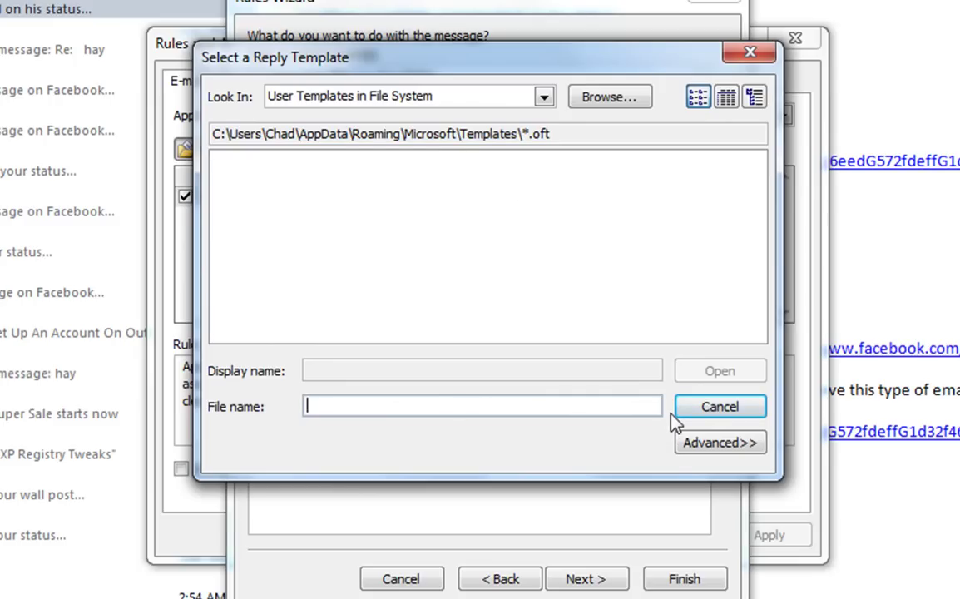
{"action": "type", "text": "August "}
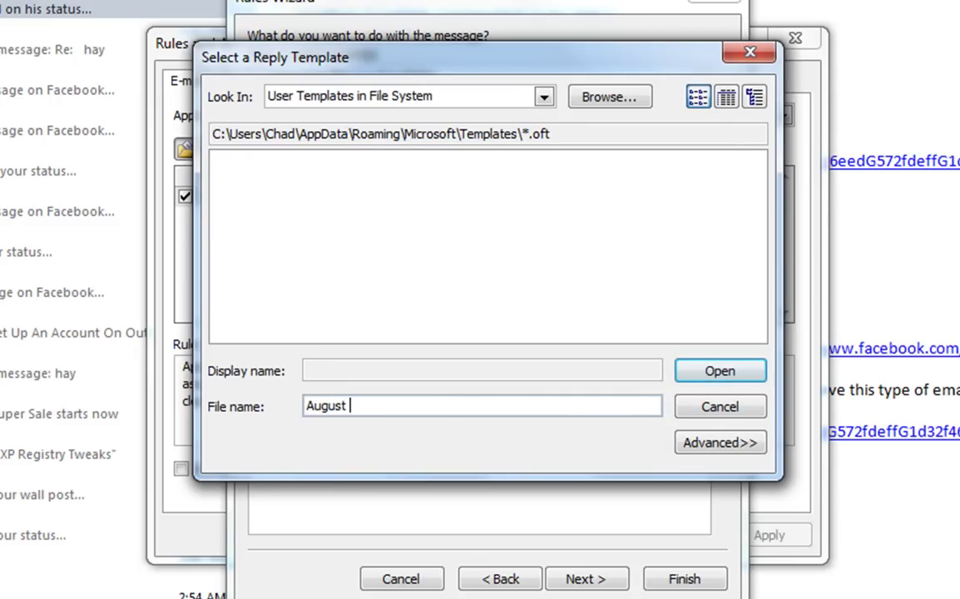
{"action": "type", "text": "template"}
- Browse to the Templates folder under My Documents in the Documents library and set "August template" as the rule's reply template
{"action": "left_click", "coordinate": [603, 107]}
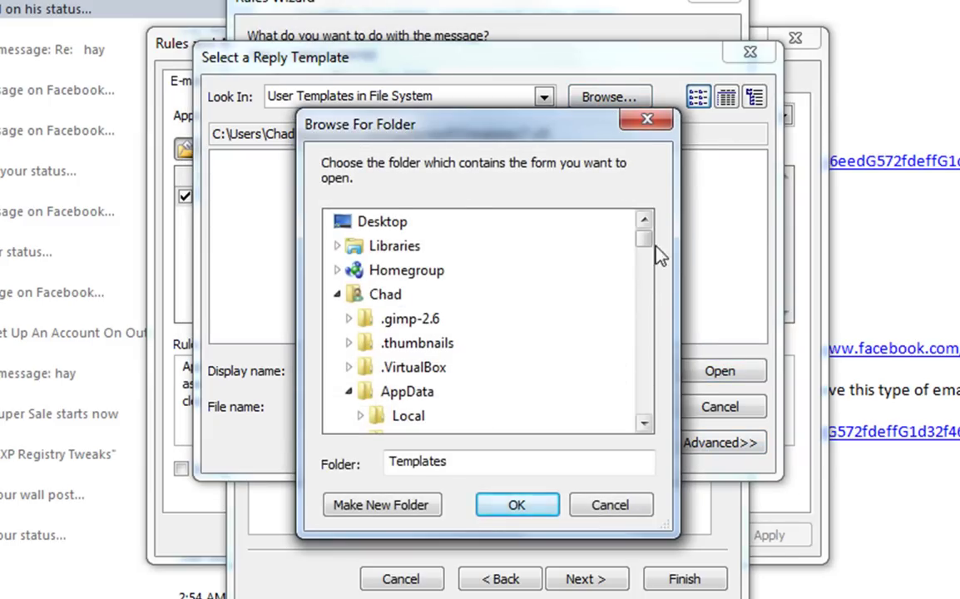
{"action": "mouse_move", "coordinate": [639, 237]}
{"action": "left_mouse_down"}
{"action": "mouse_move", "coordinate": [643, 251]}
{"action": "mouse_move", "coordinate": [622, 302]}
{"action": "mouse_move", "coordinate": [630, 226]}
{"action": "left_mouse_up"}
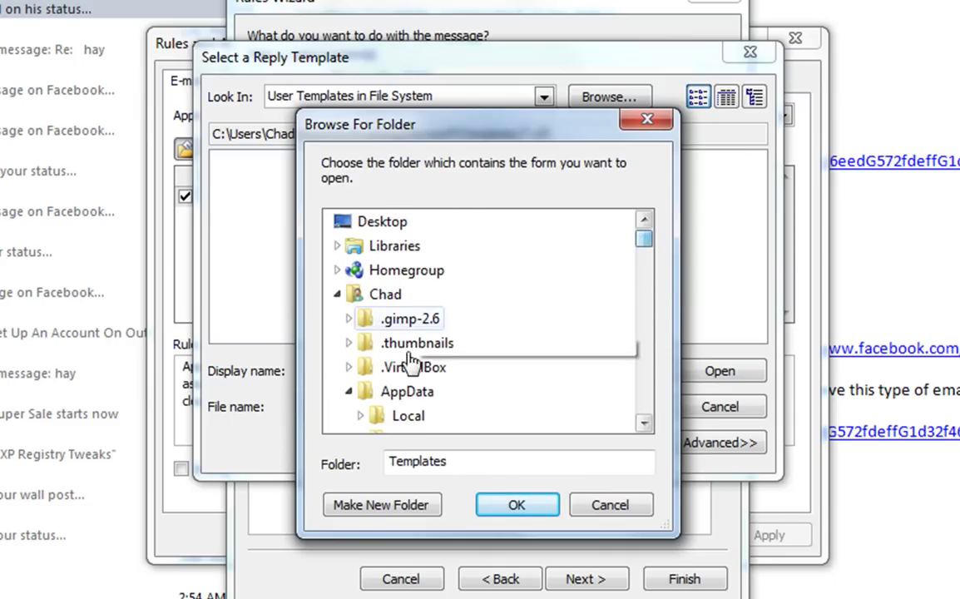
{"action": "left_click", "coordinate": [336, 293]}
{"action": "left_click", "coordinate": [337, 245]}
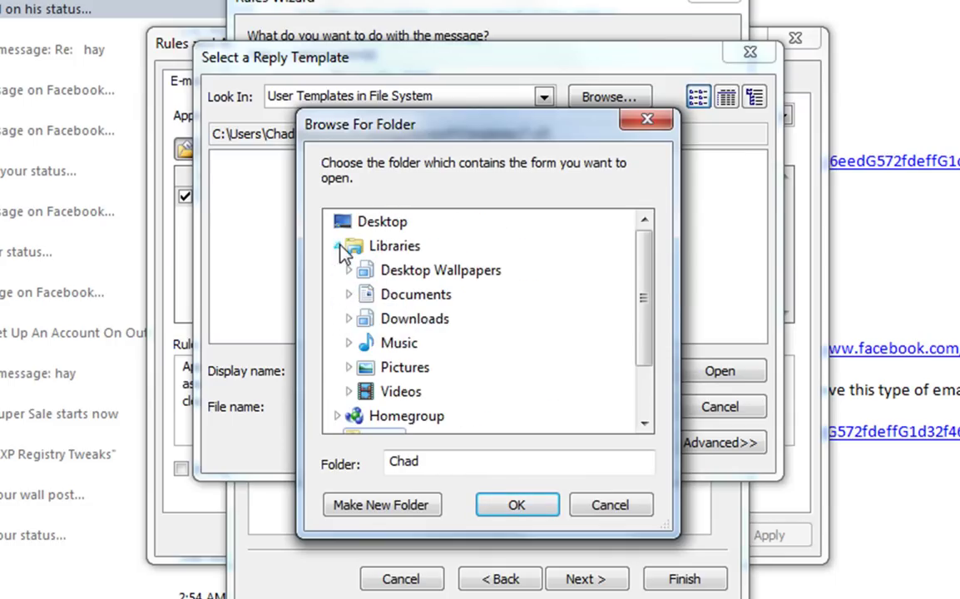
{"action": "left_click", "coordinate": [345, 295]}
{"action": "left_click", "coordinate": [359, 319]}
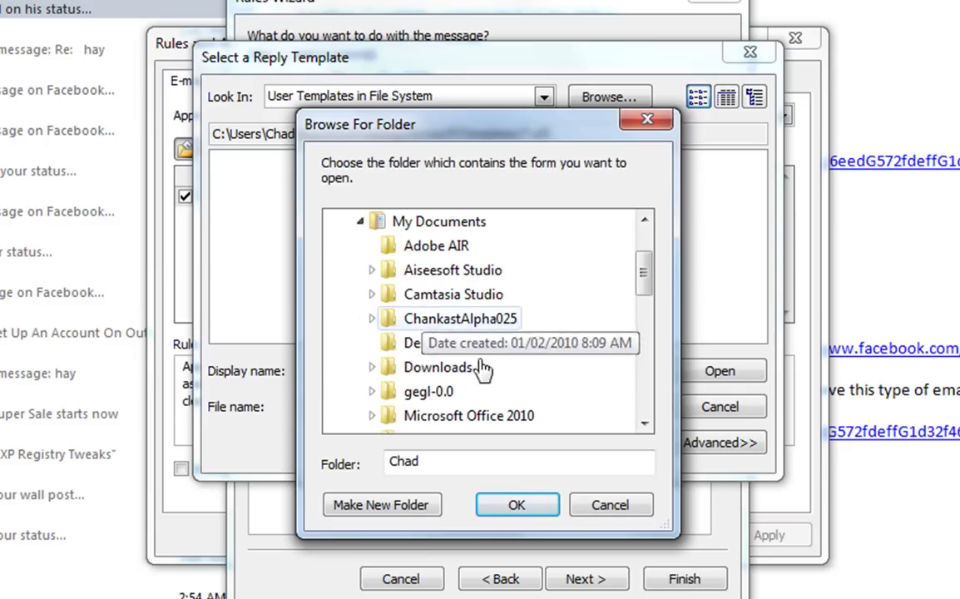
{"action": "left_click_drag", "start_coordinate": [645, 283], "coordinate": [632, 363]}
{"action": "scroll", "coordinate": [492, 354], "scroll_direction": "down", "scroll_amount": 1}
{"action": "left_click", "coordinate": [441, 319]}
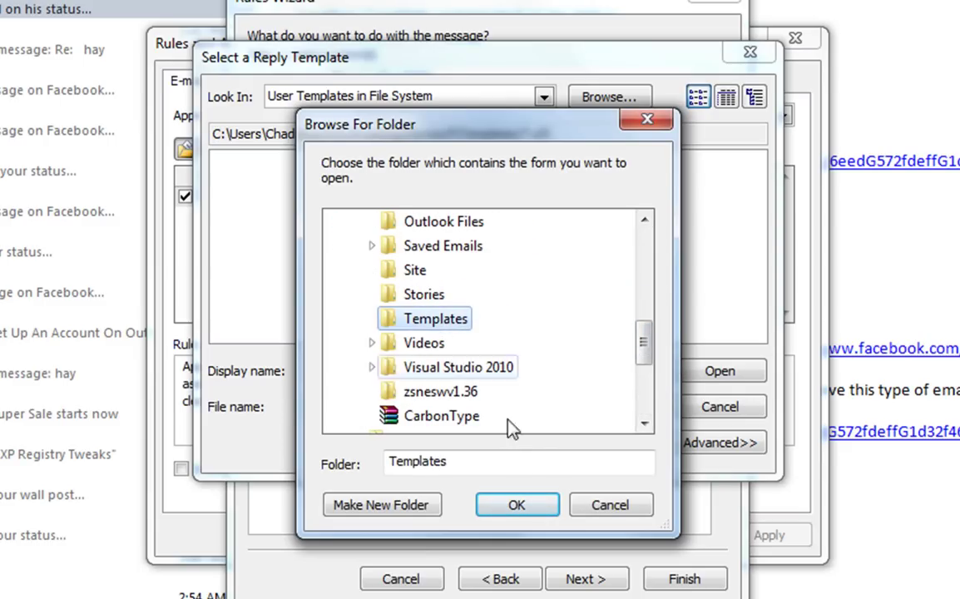
{"action": "left_click", "coordinate": [516, 505]}
{"action": "left_click", "coordinate": [291, 158]}
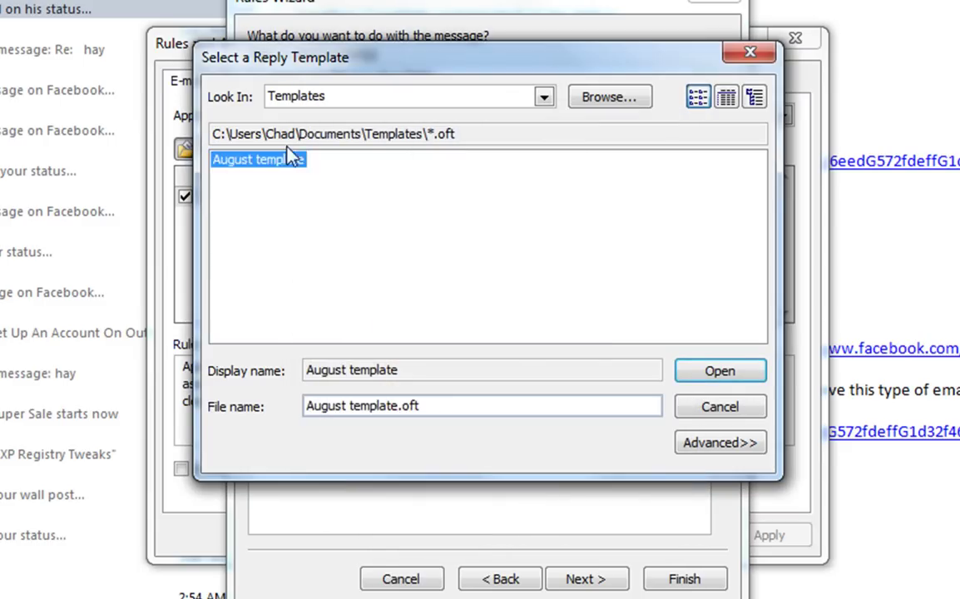
{"action": "left_click", "coordinate": [709, 381]}
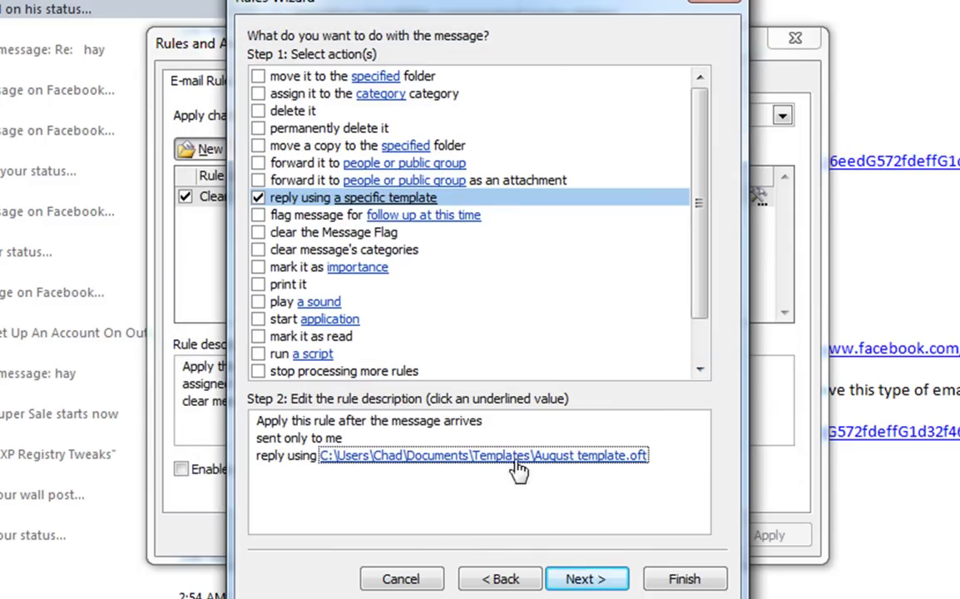
- Continue without adding any exceptions and name the rule "Out of office August"
{"action": "left_click", "coordinate": [587, 580]}
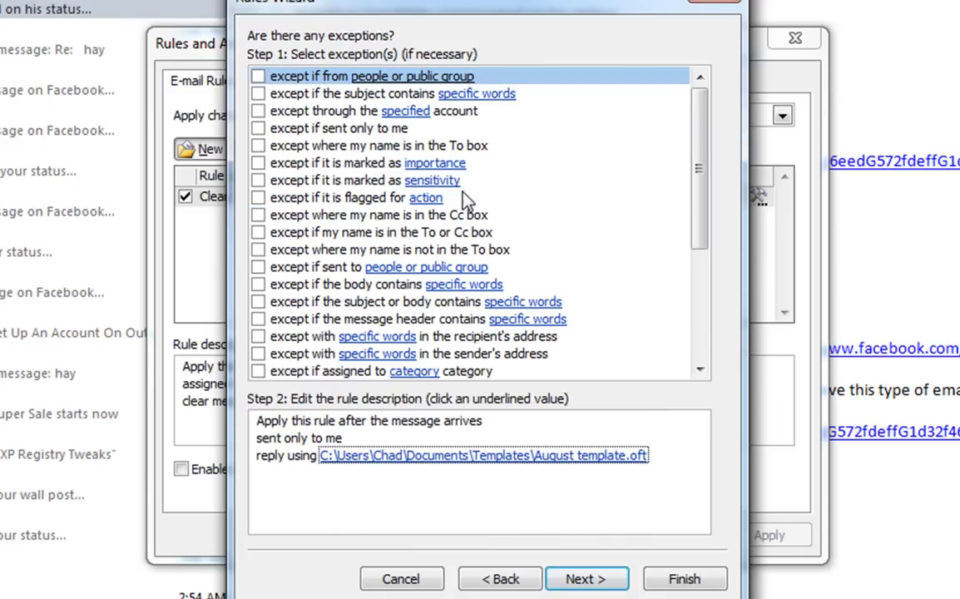
{"action": "left_click", "coordinate": [585, 579]}
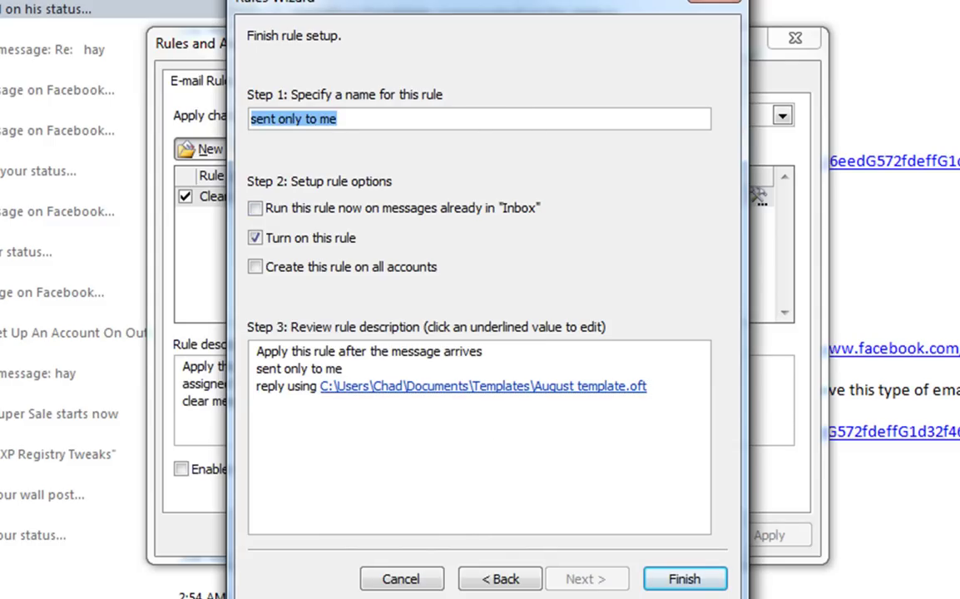
{"action": "type", "text": "Out of offi"}
{"action": "type", "text": "ce Au"}
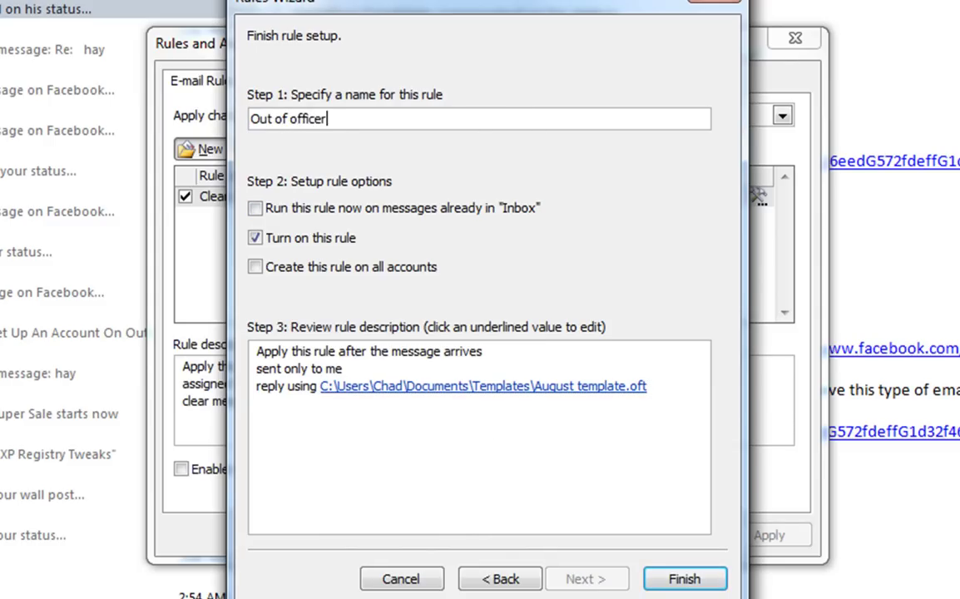
{"action": "type", "text": "ghu"}
{"action": "key", "text": "BackSpace"}
{"action": "key", "text": "BackSpace"}
{"action": "type", "text": "ust"}
{"action": "left_click", "coordinate": [381, 386]}
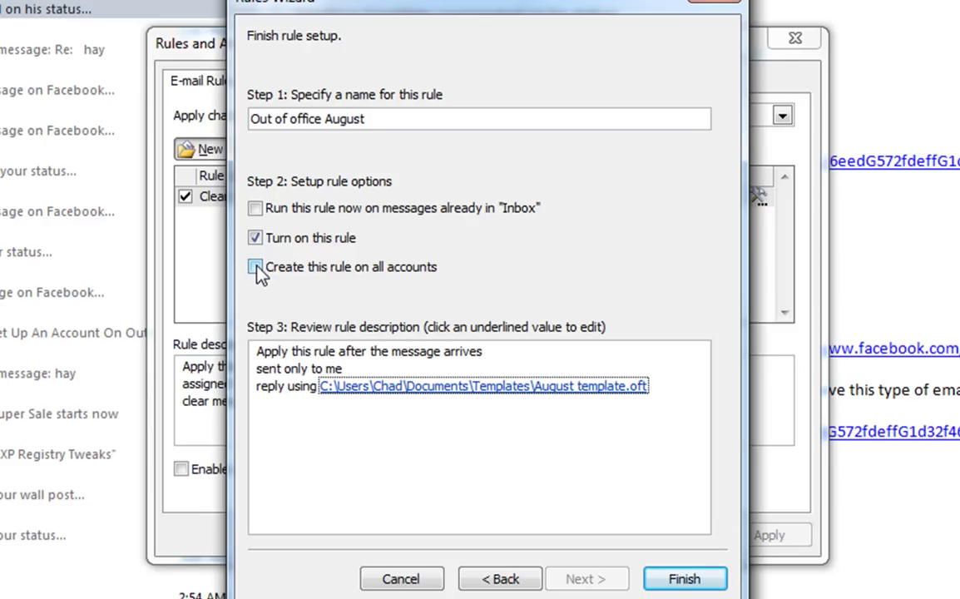
- Have the rule created on all accounts and finish the rule setup
{"action": "left_click", "coordinate": [256, 267]}
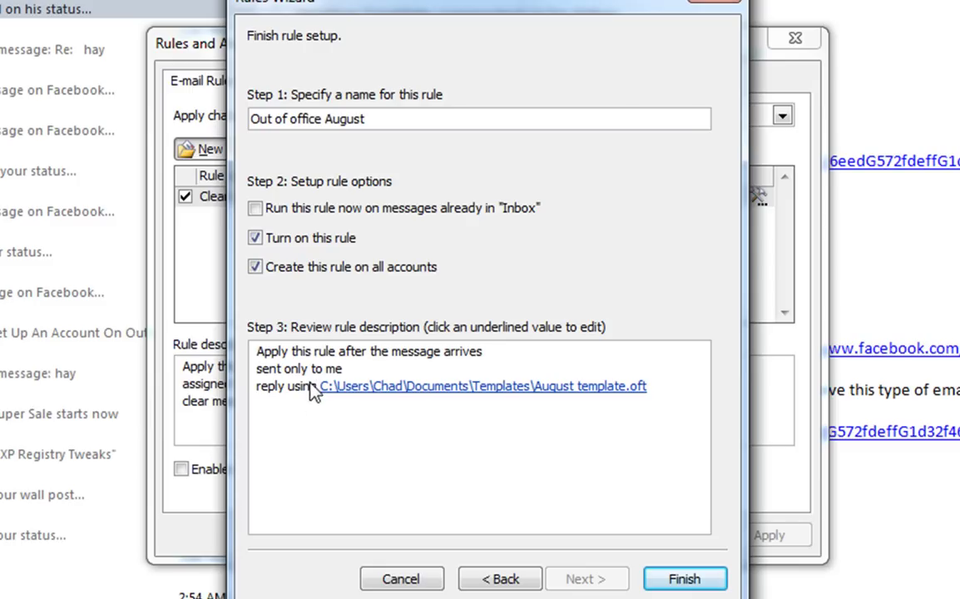
{"action": "left_click", "coordinate": [325, 412]}
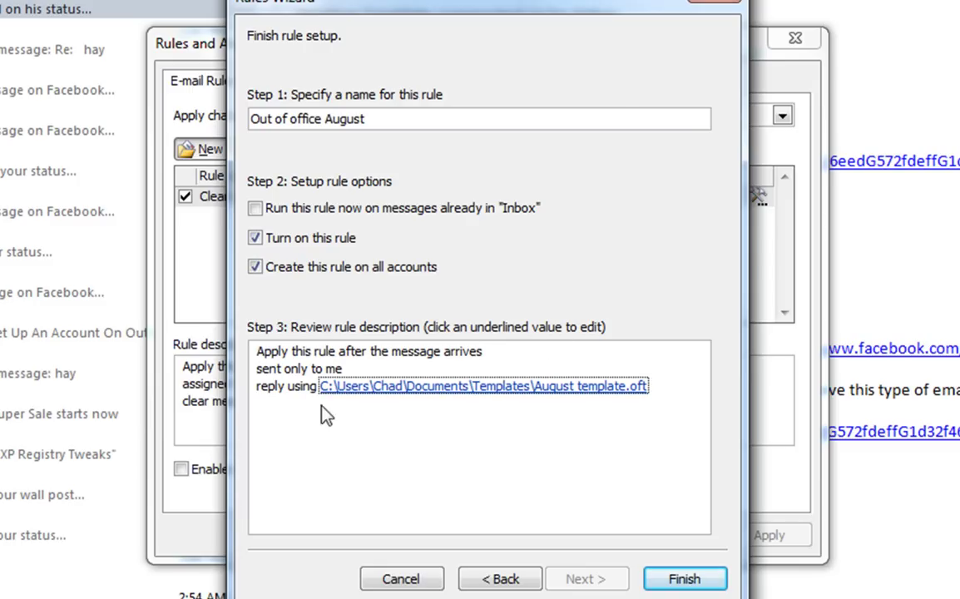
{"action": "left_click", "coordinate": [671, 578]}
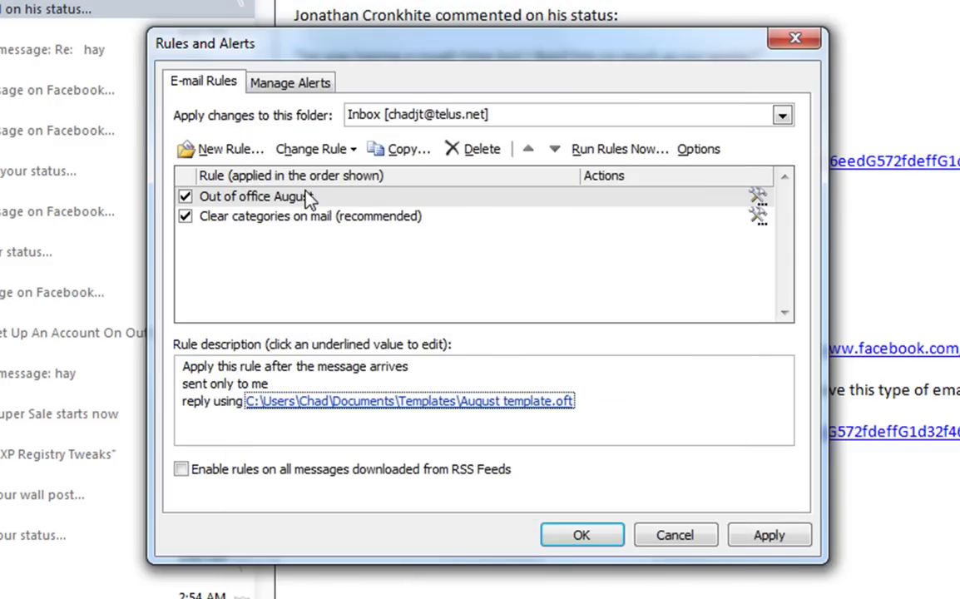
- Turn off the "Out of office August" rule in the rules list and save the change
{"action": "left_click", "coordinate": [278, 197]}
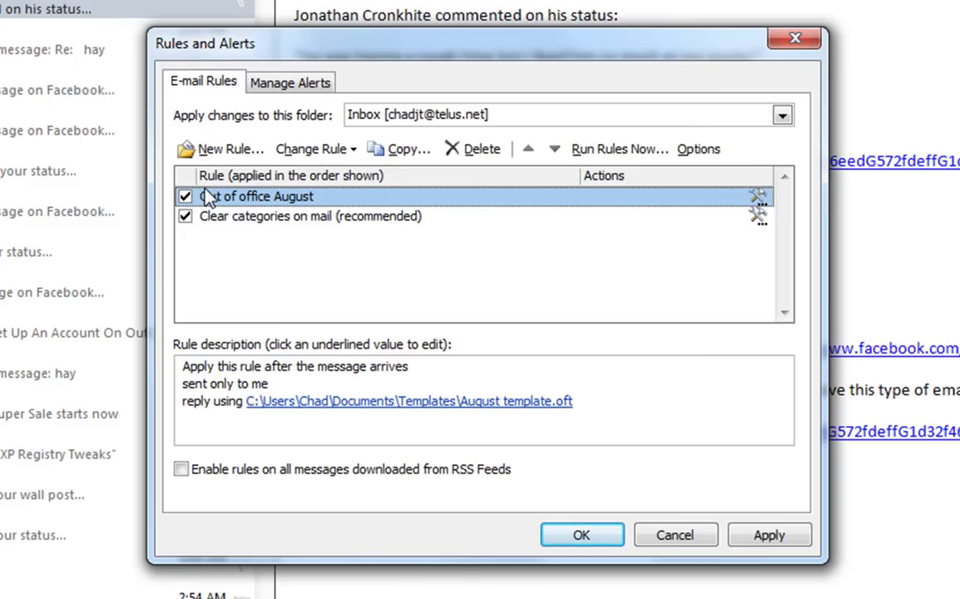
{"action": "left_click", "coordinate": [185, 197]}
{"action": "left_click", "coordinate": [592, 534]}
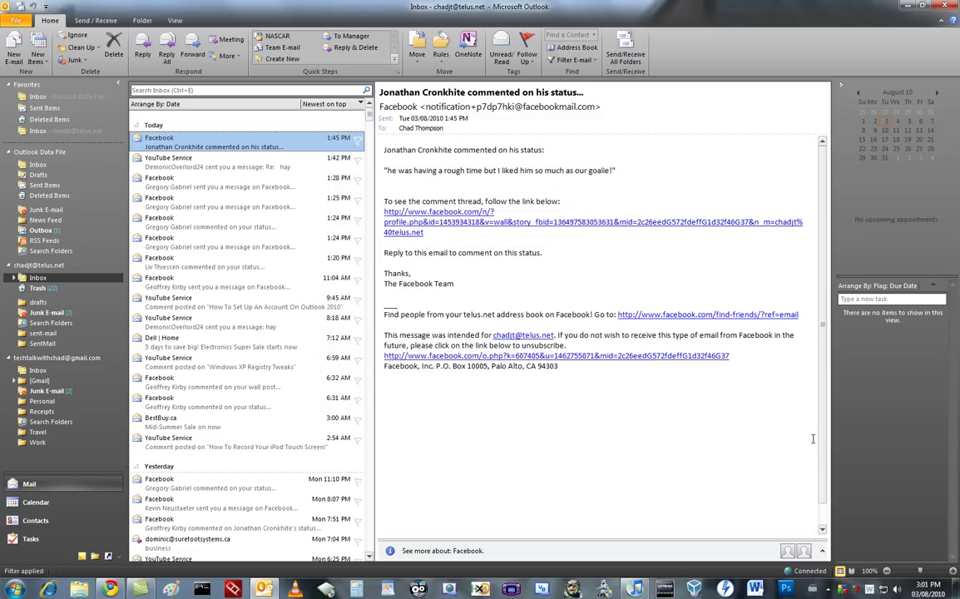
- Reopen the rules and alerts manager to check where the "Out of office August" rule is switched on or off, and close it
{"action": "left_click", "coordinate": [444, 60]}
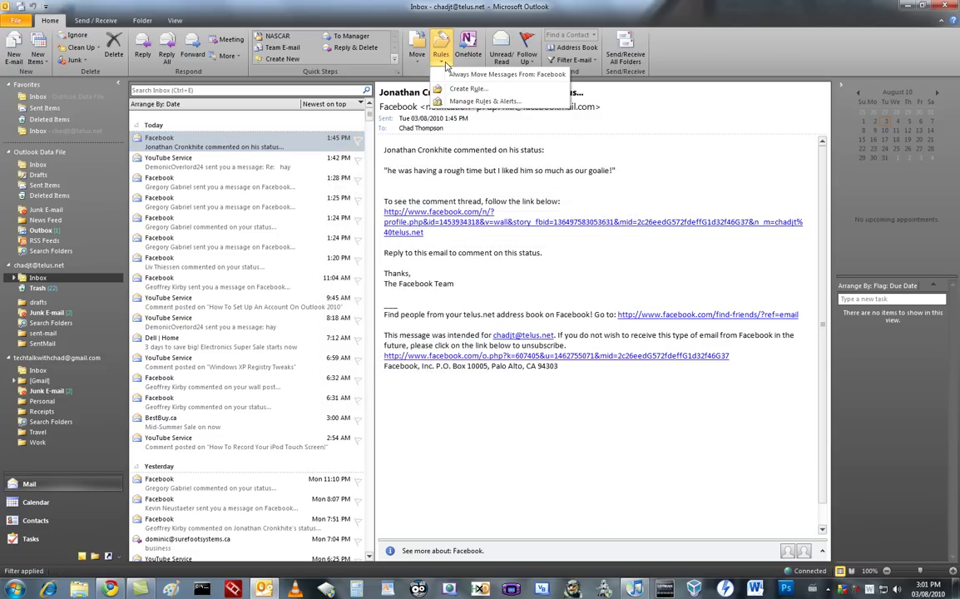
{"action": "left_click", "coordinate": [416, 99]}
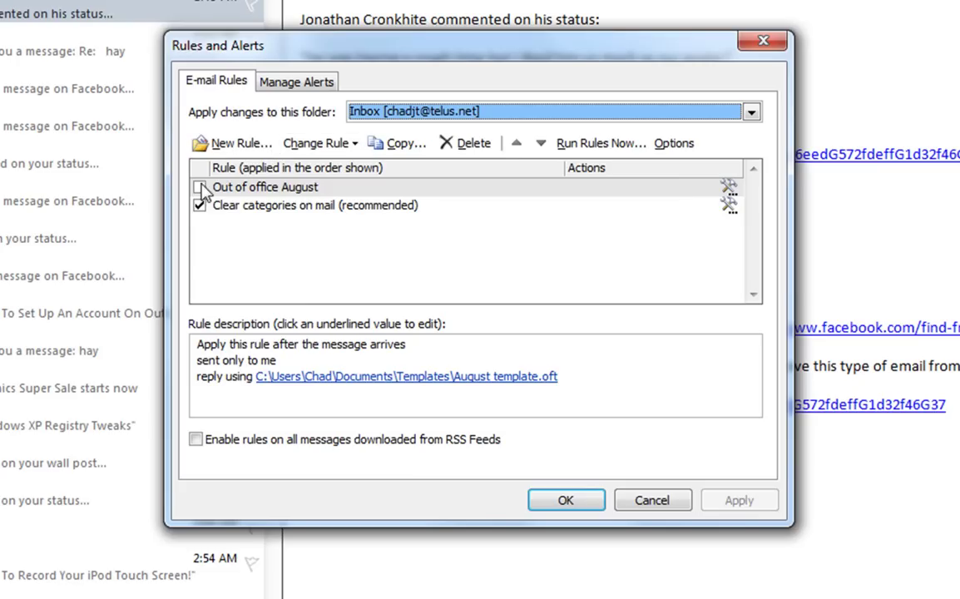
{"action": "left_click", "coordinate": [758, 46]}
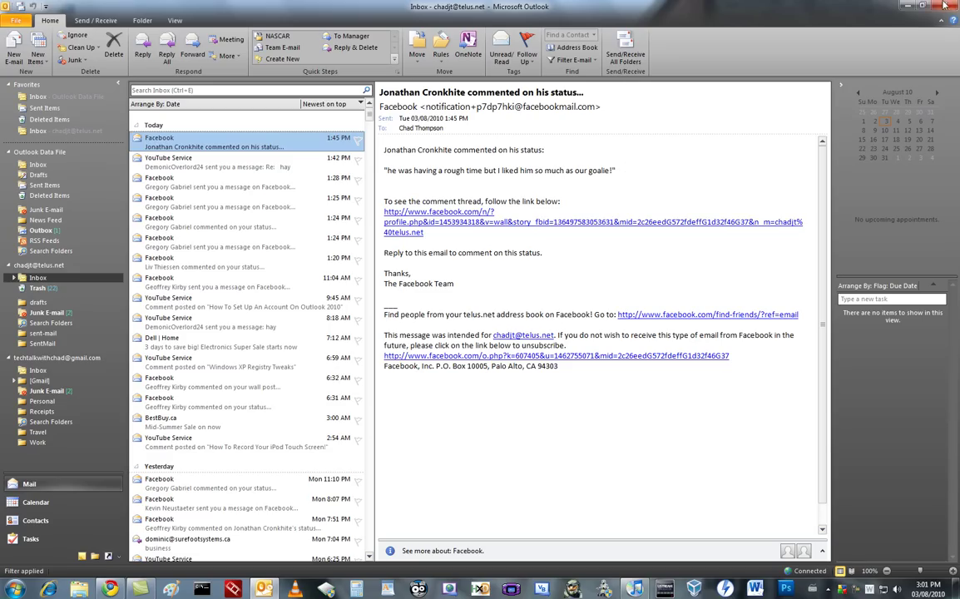
{"action": "left_click", "coordinate": [909, 5]}
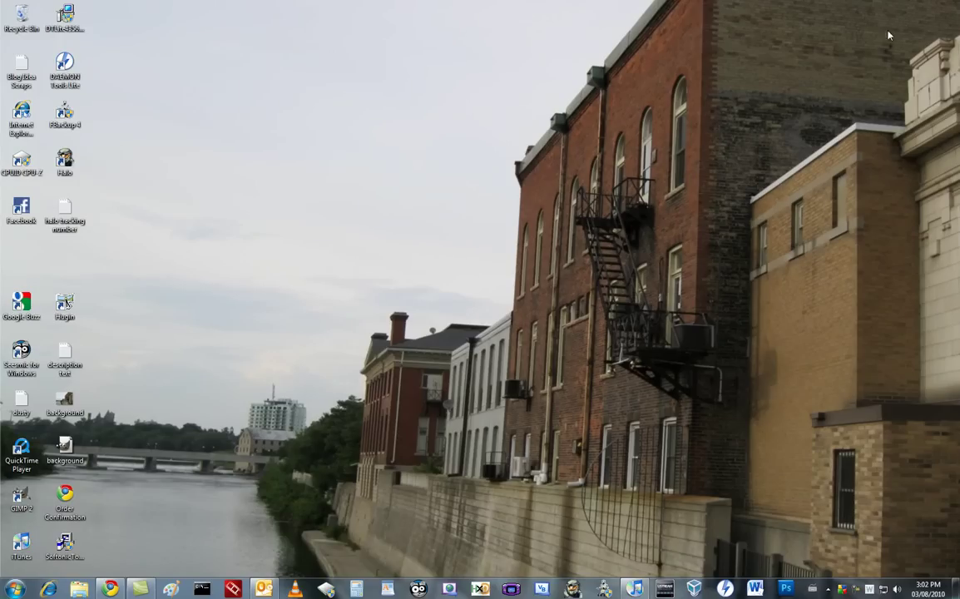
{"action": "left_click", "coordinate": [827, 588]}
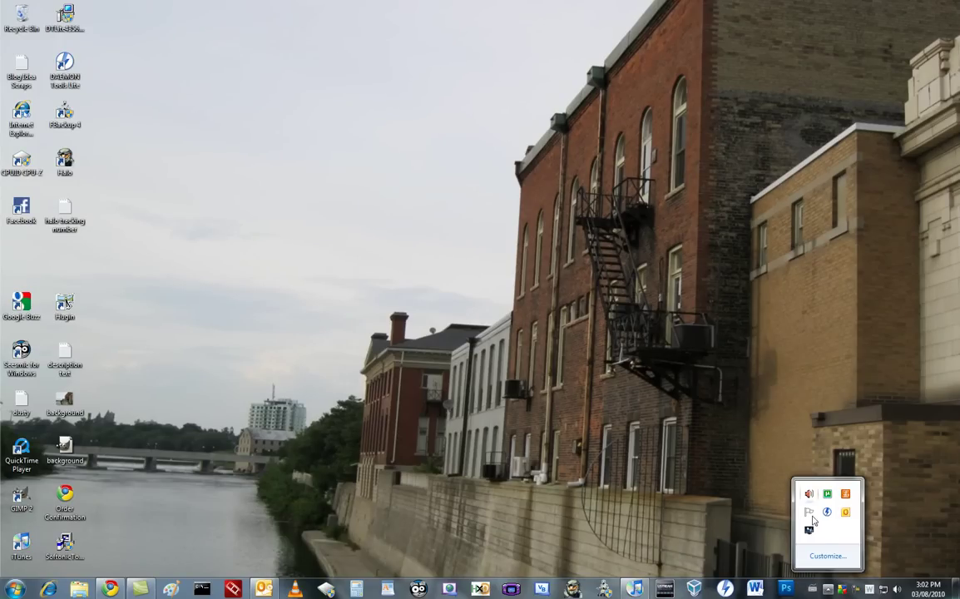